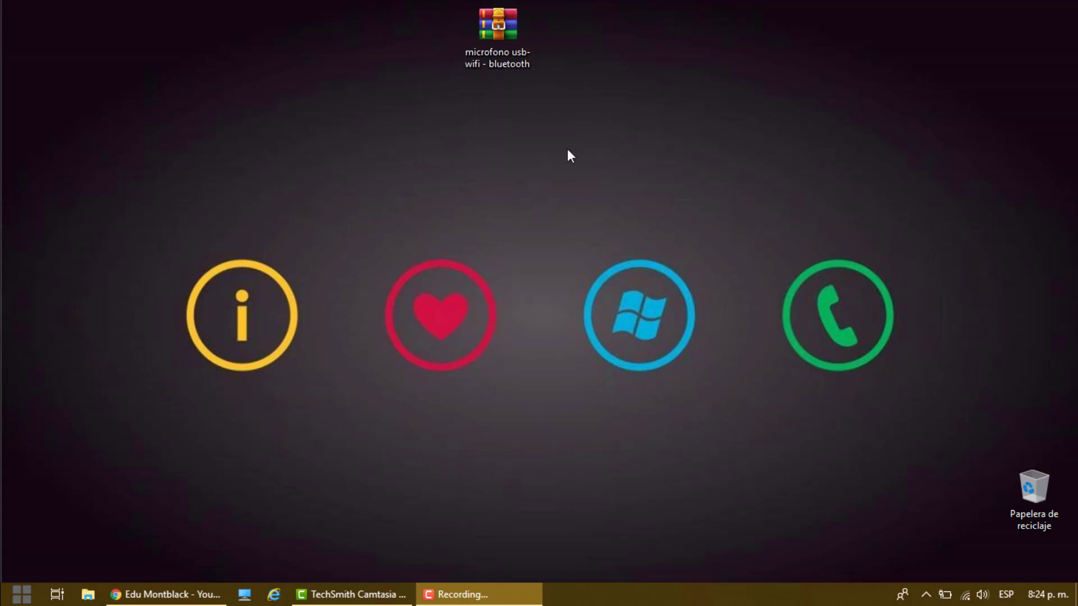
# Extract the "microfono usb- wifi - bluetooth" archive onto the desktop and place the extracted folder beside it.
pyautogui.moveTo(512, 50); pyautogui.dragTo(510, 147)
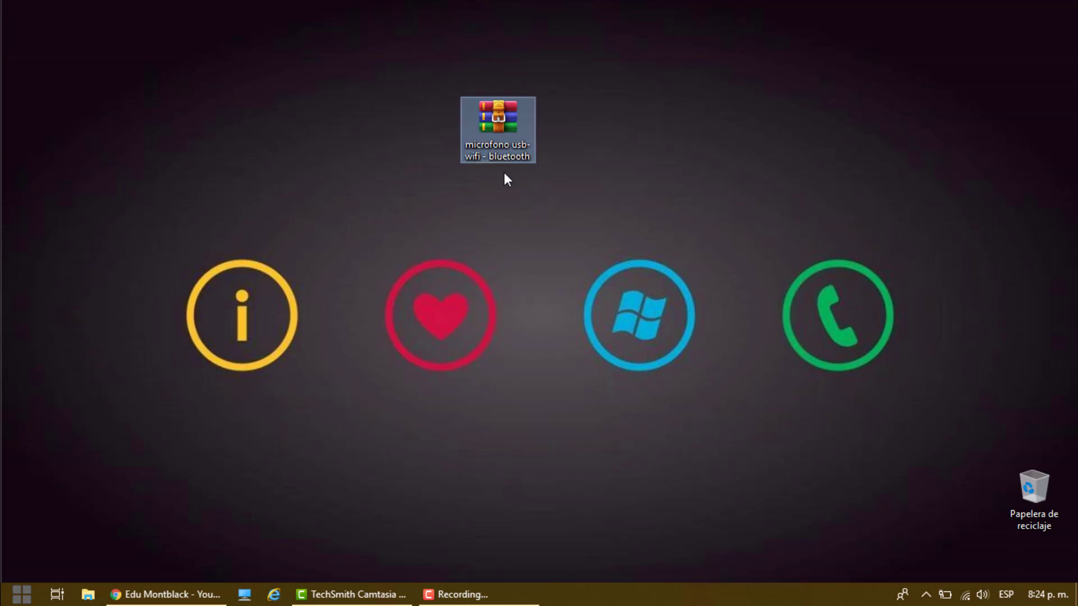
pyautogui.rightClick(501, 125)
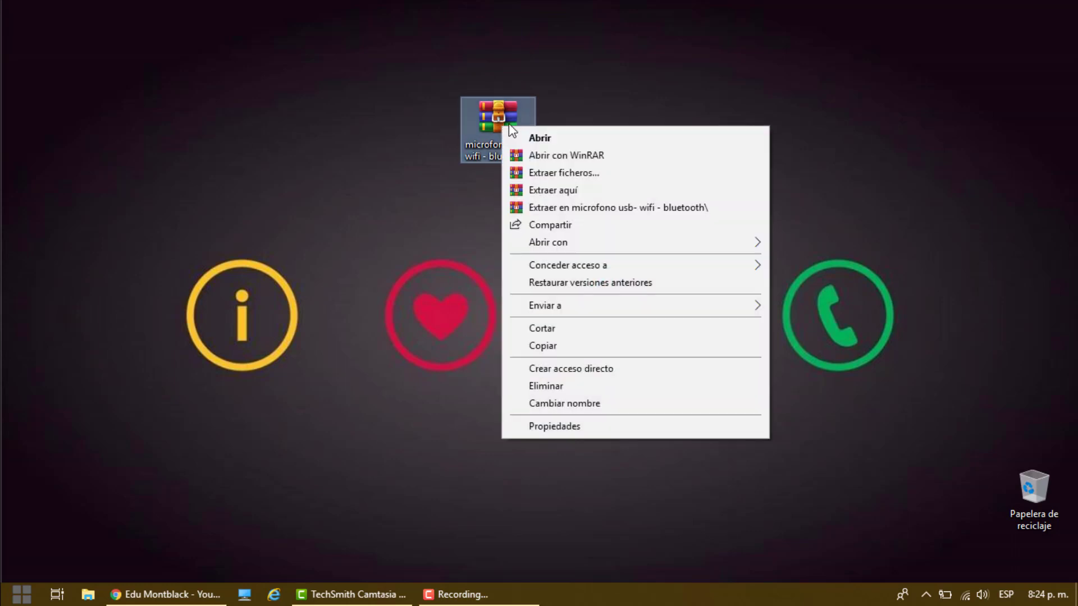
pyautogui.click(561, 189)
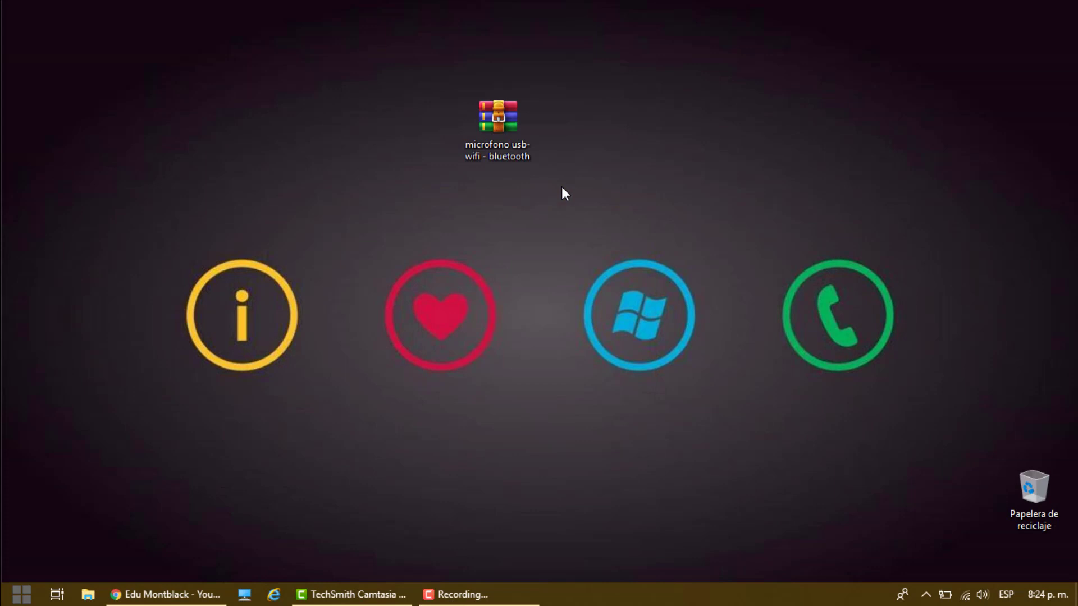
pyautogui.moveTo(66, 50); pyautogui.dragTo(419, 129)
pyautogui.moveTo(493, 119); pyautogui.dragTo(520, 119)
# Launch wo_mic_driver_signed_win10 from the "drivers windows 8 y 10" subfolder of the extracted folder.
pyautogui.doubleClick(432, 129)
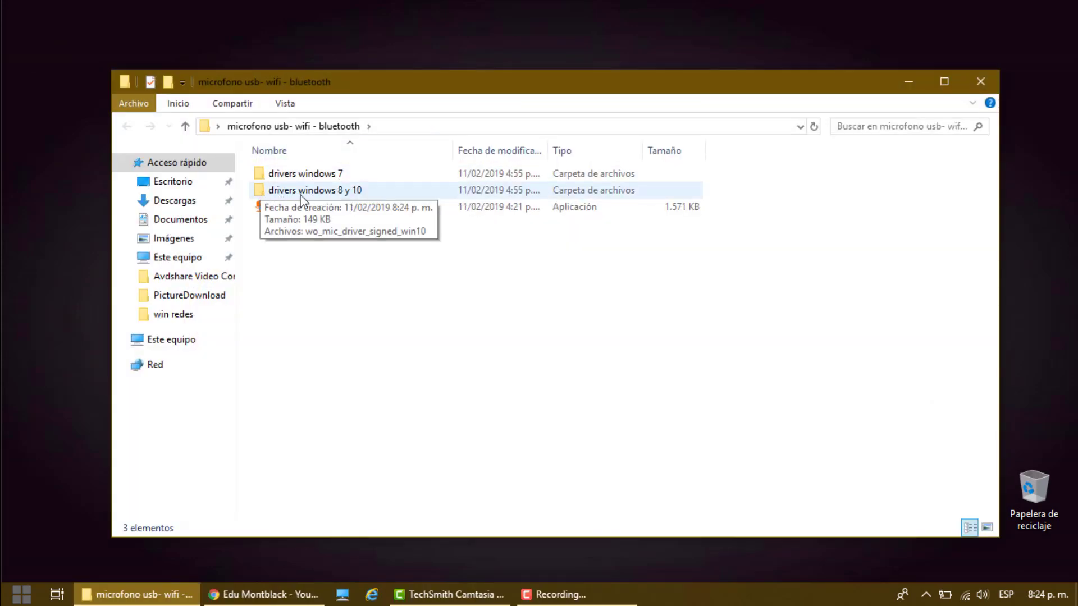
pyautogui.doubleClick(341, 191)
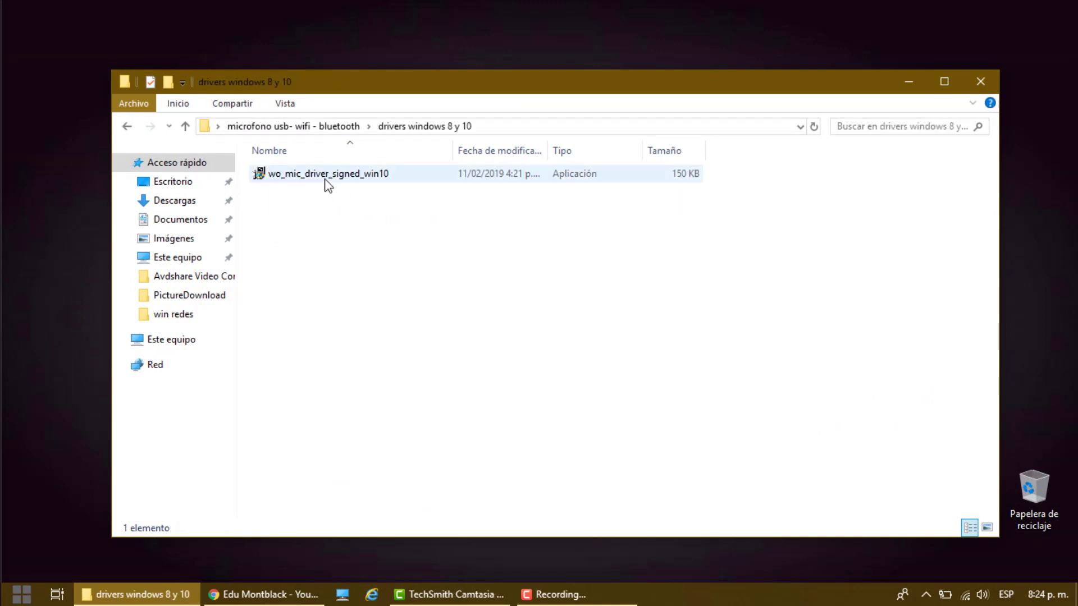
pyautogui.doubleClick(325, 179)
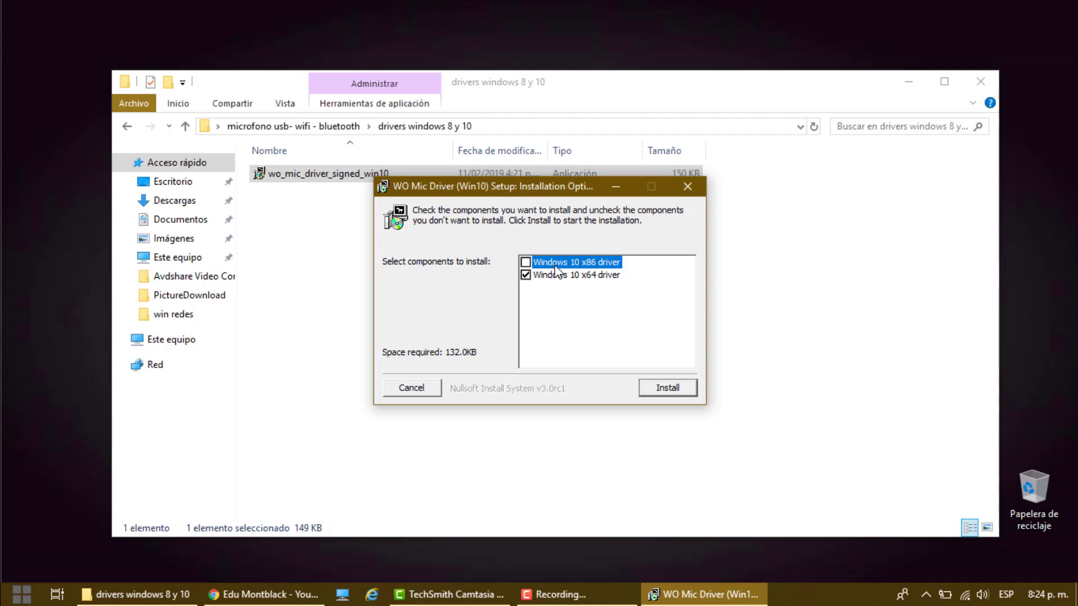
# Deselect both the Windows 10 x86 and x64 driver components in the driver setup.
pyautogui.click(526, 263)
pyautogui.click(525, 275)
pyautogui.click(526, 262)
# Check the computer's system type in the properties of Este equipo, and close both windows.
pyautogui.click(169, 344)
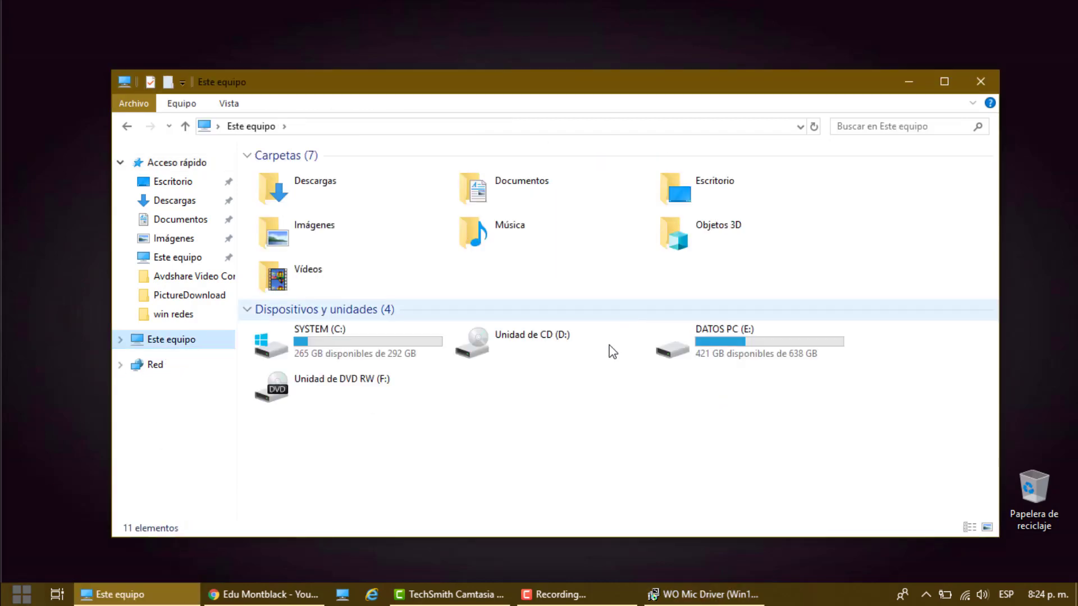
pyautogui.rightClick(524, 414)
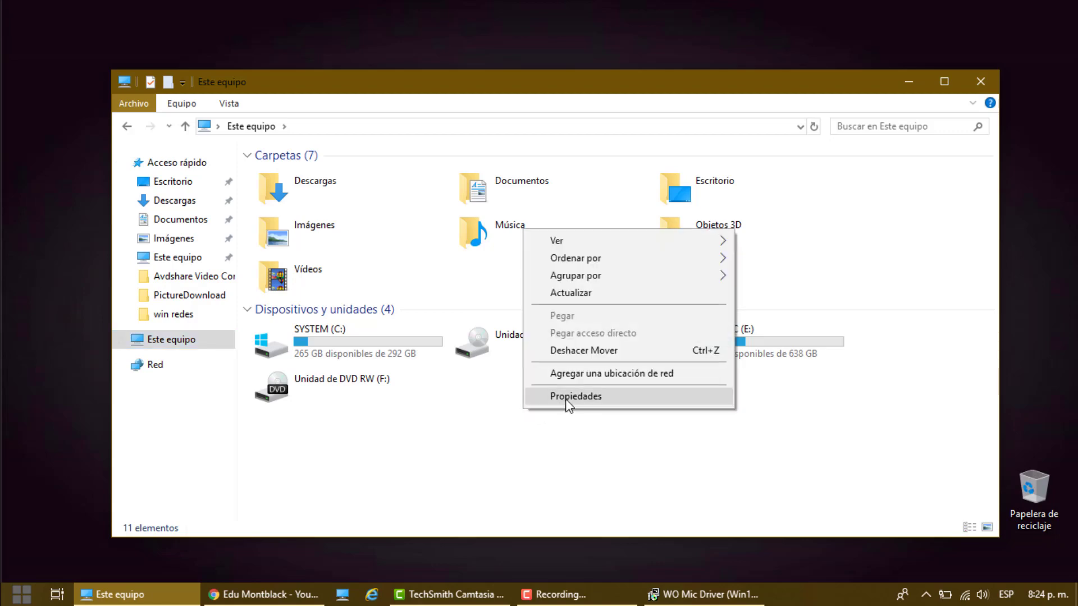
pyautogui.click(568, 397)
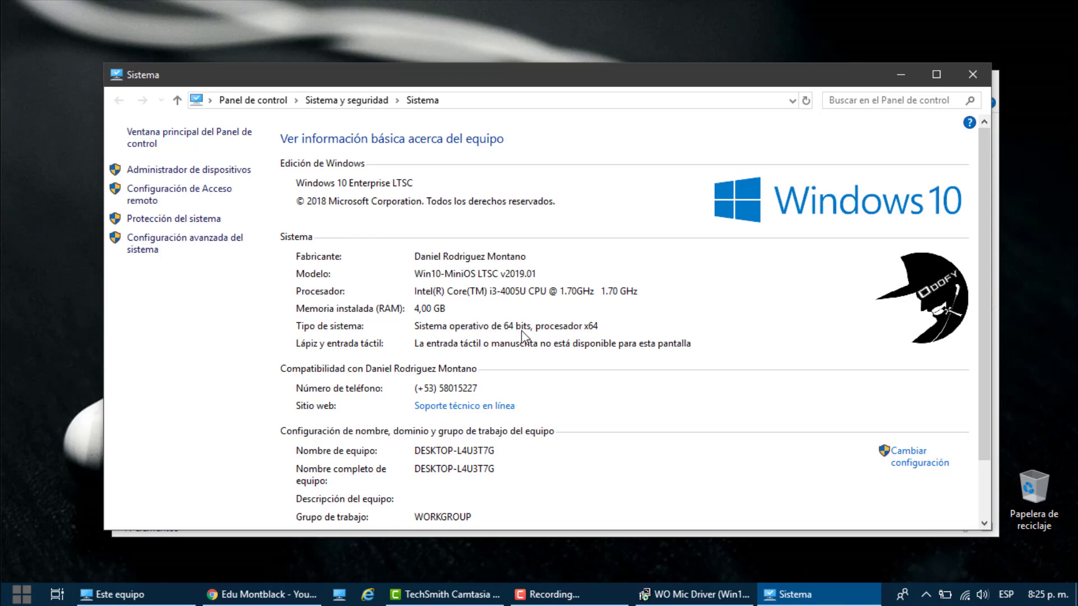
pyautogui.click(971, 77)
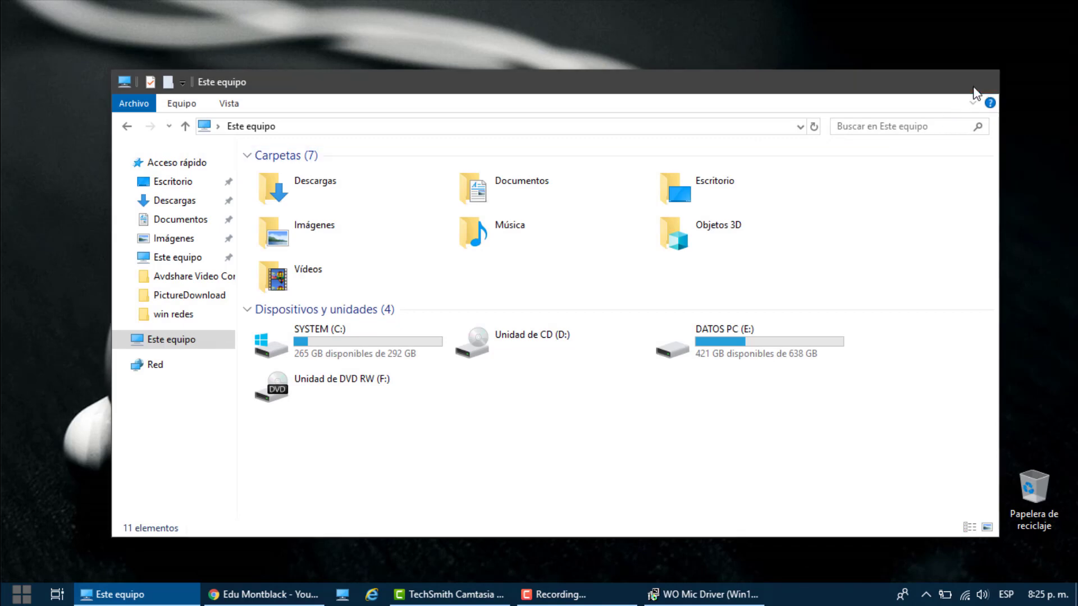
pyautogui.click(980, 82)
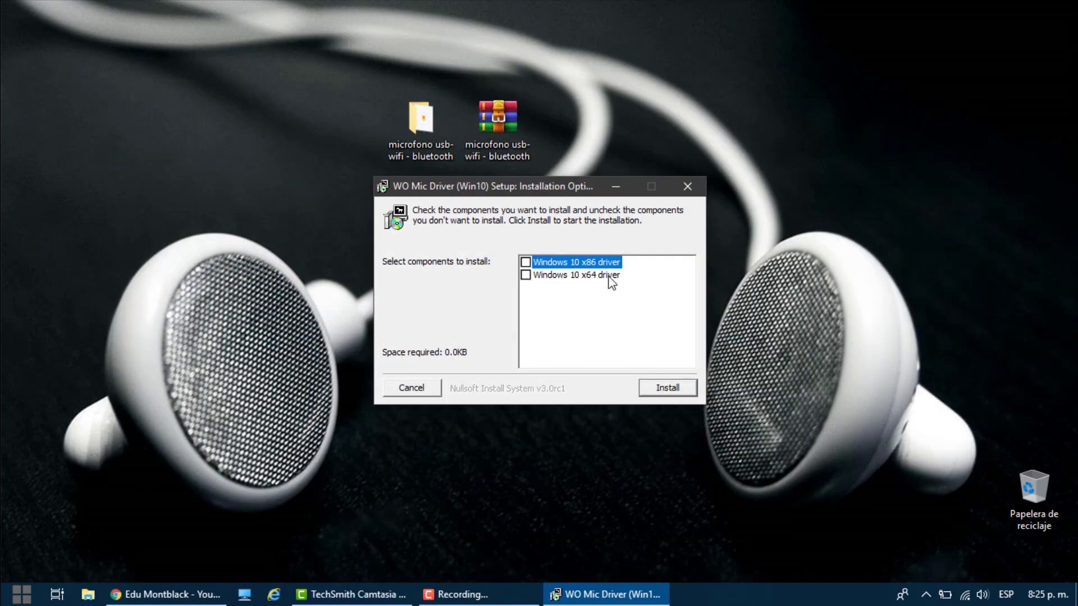
# Select the Windows 10 x64 driver component, install it and close the driver setup.
pyautogui.click(527, 275)
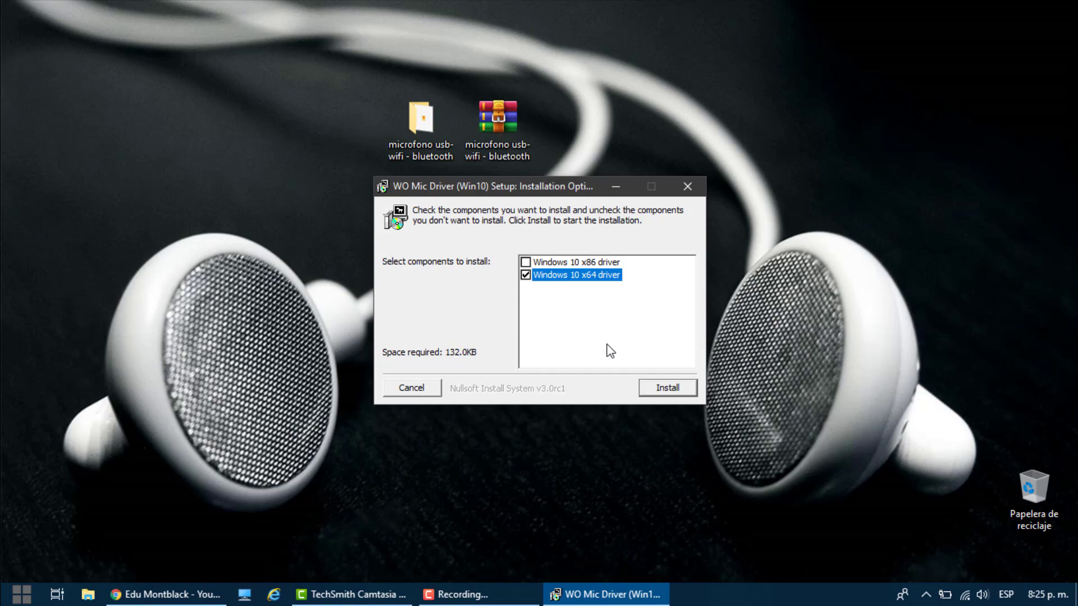
pyautogui.click(656, 388)
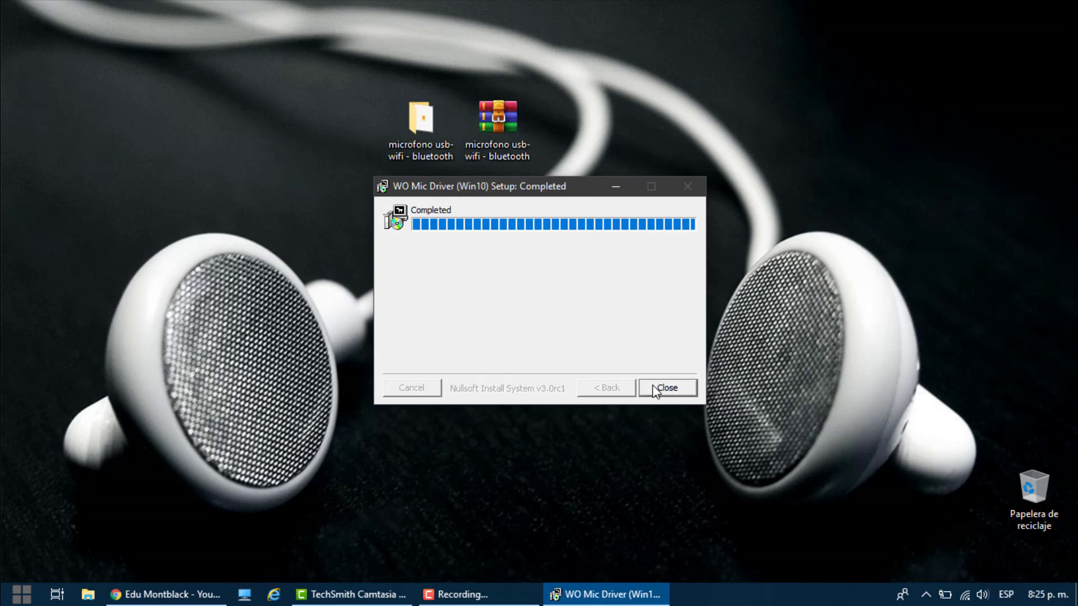
pyautogui.click(654, 387)
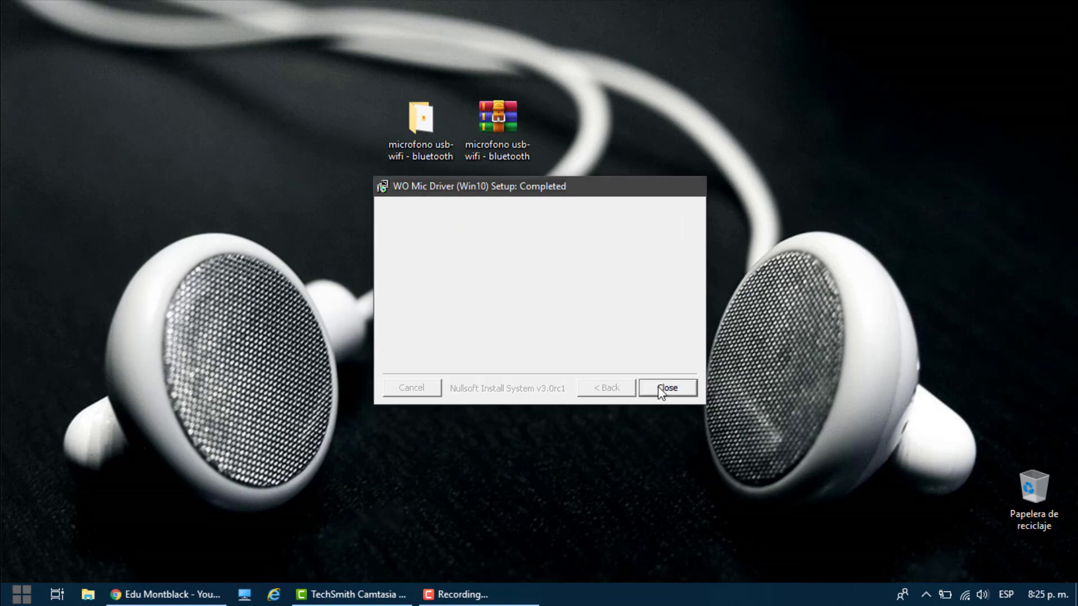
# Run wo_mic_client_setup from the extracted folder and install WO Mic Client with the default components and destination folder.
pyautogui.doubleClick(421, 134)
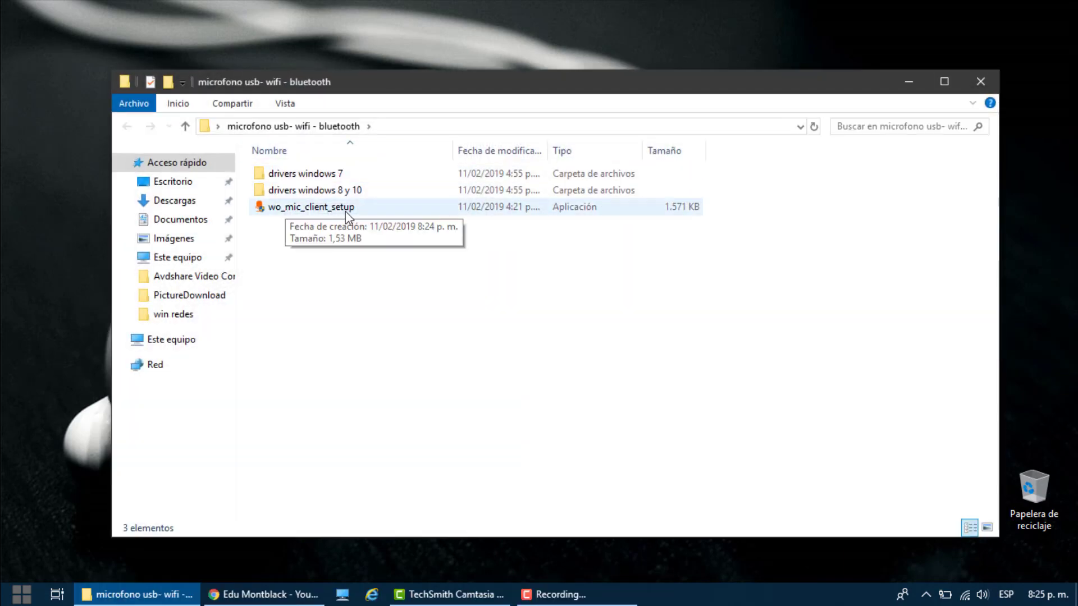
pyautogui.doubleClick(337, 211)
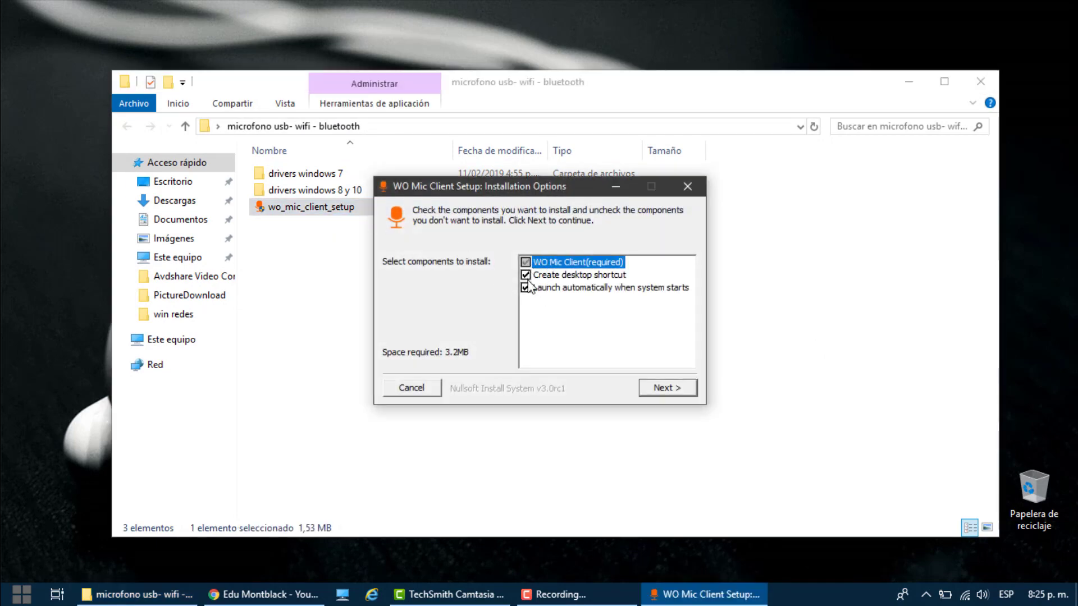
pyautogui.click(659, 394)
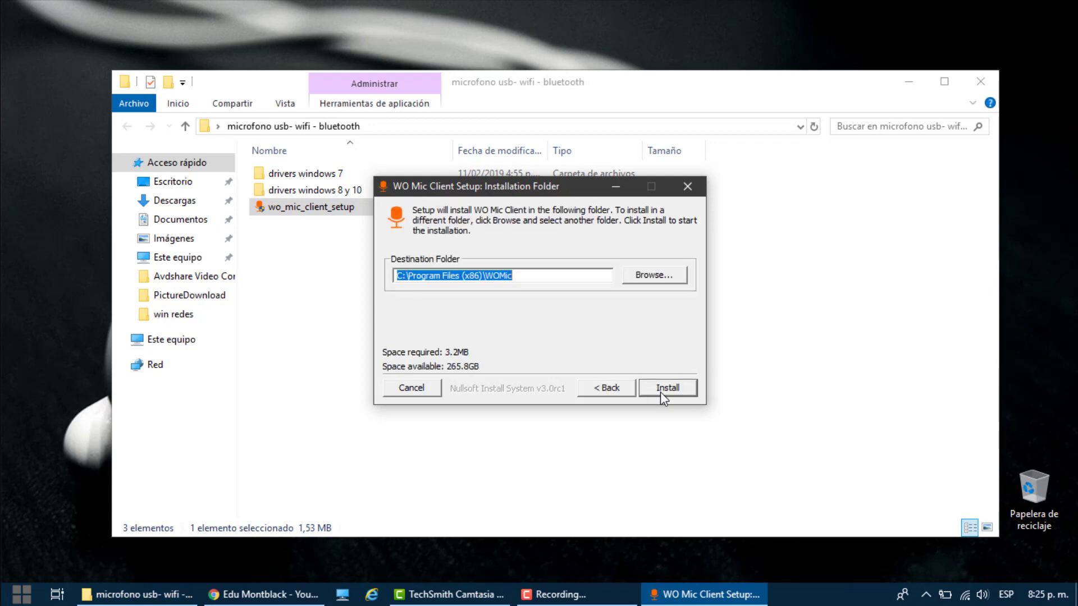
pyautogui.click(655, 389)
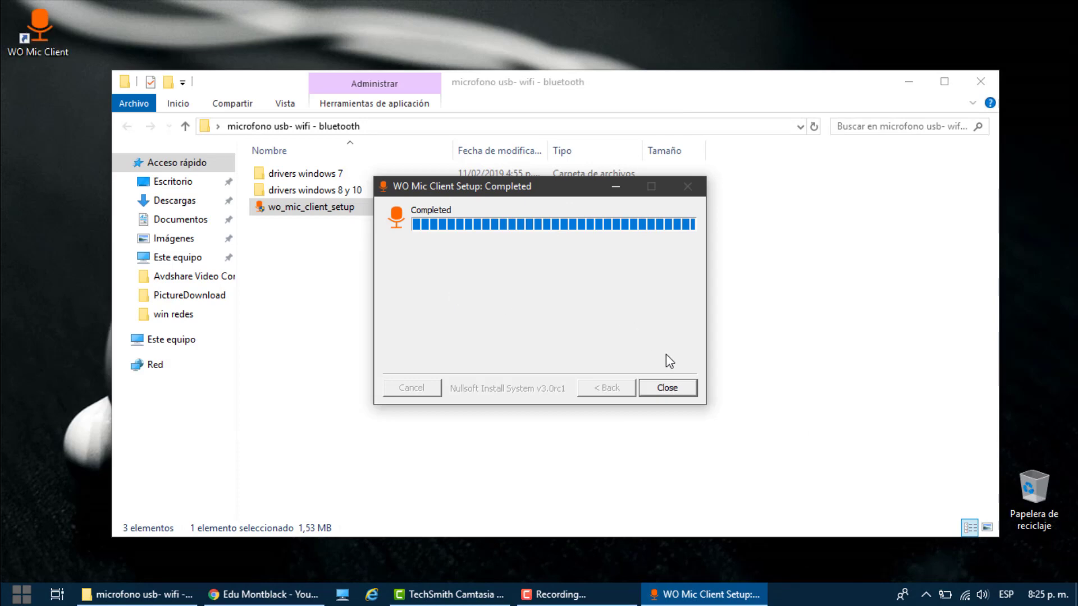
pyautogui.click(672, 393)
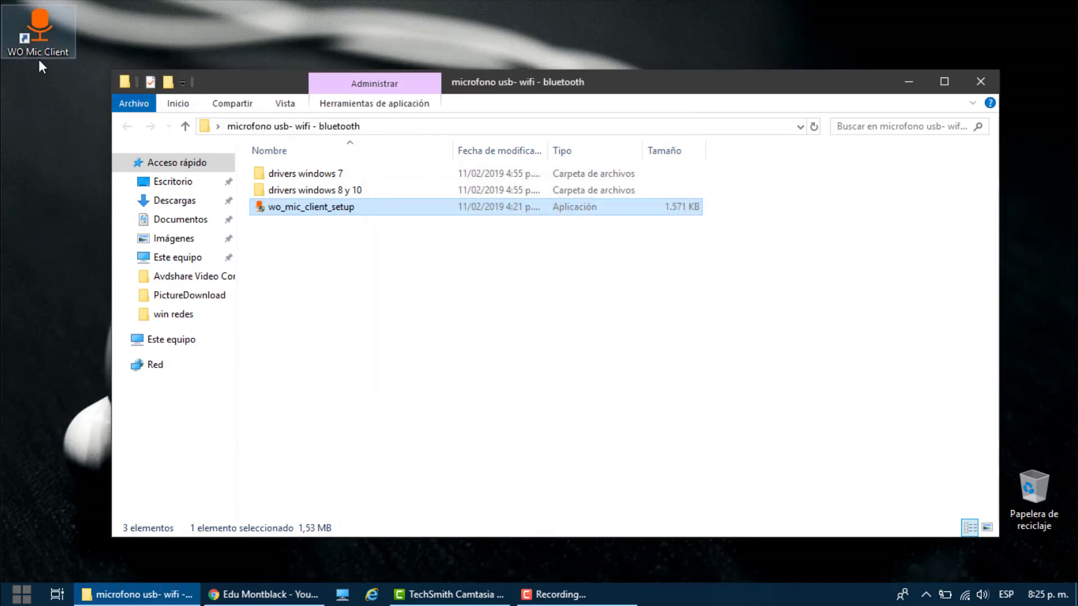
pyautogui.moveTo(59, 54)
pyautogui.mouseDown()
pyautogui.moveTo(45, 43)
pyautogui.moveTo(44, 106)
pyautogui.moveTo(49, 35)
pyautogui.mouseUp()
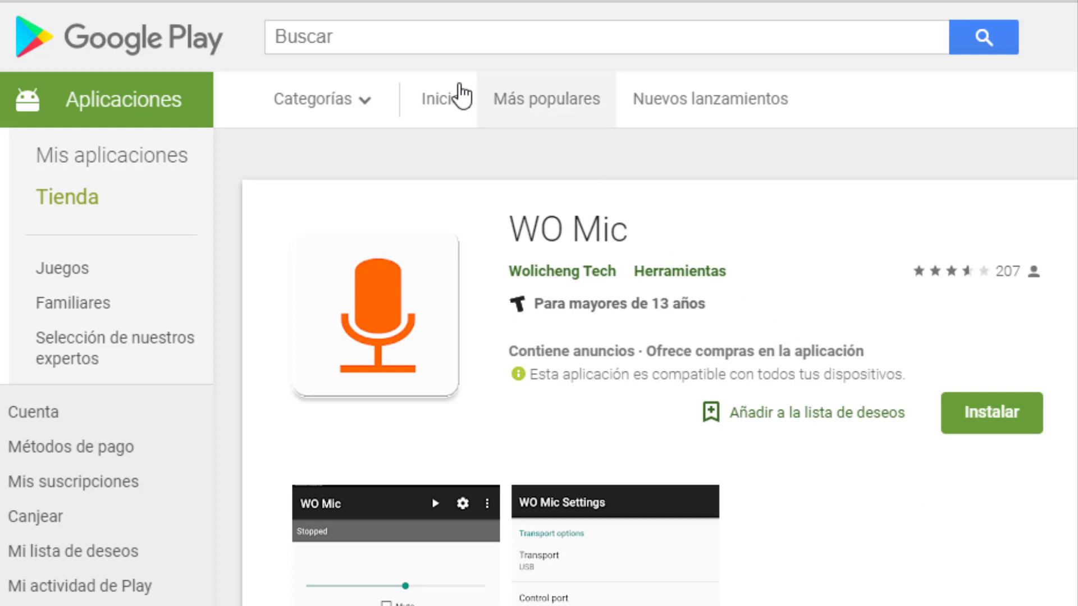
# Search Google Play for "wo mic" and open the WO Mic app by Wolicheng Tech.
pyautogui.click(392, 43)
pyautogui.write('wo')
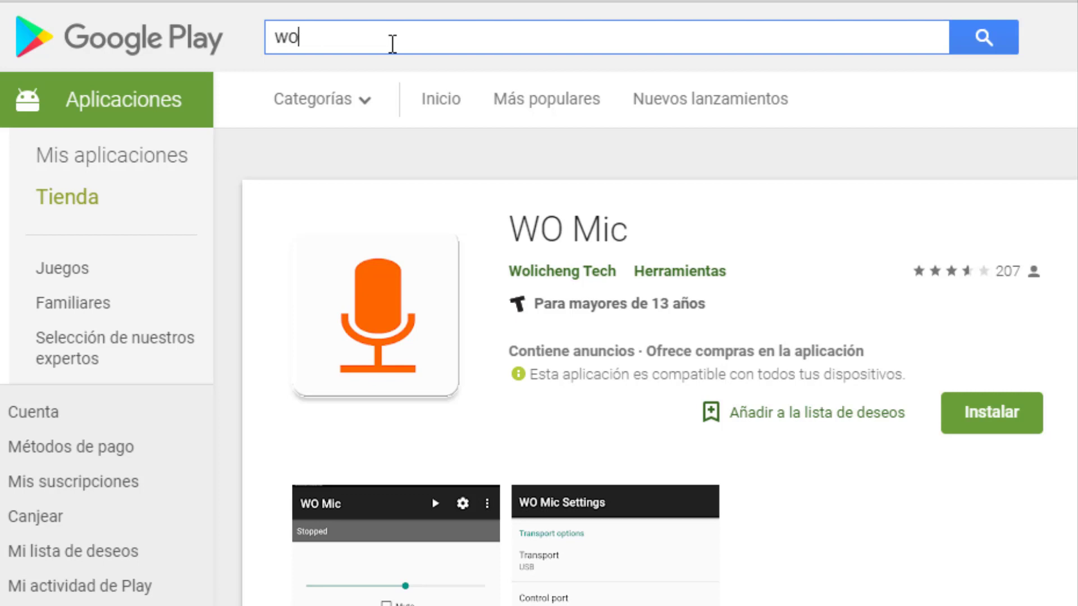
pyautogui.write(' mic')
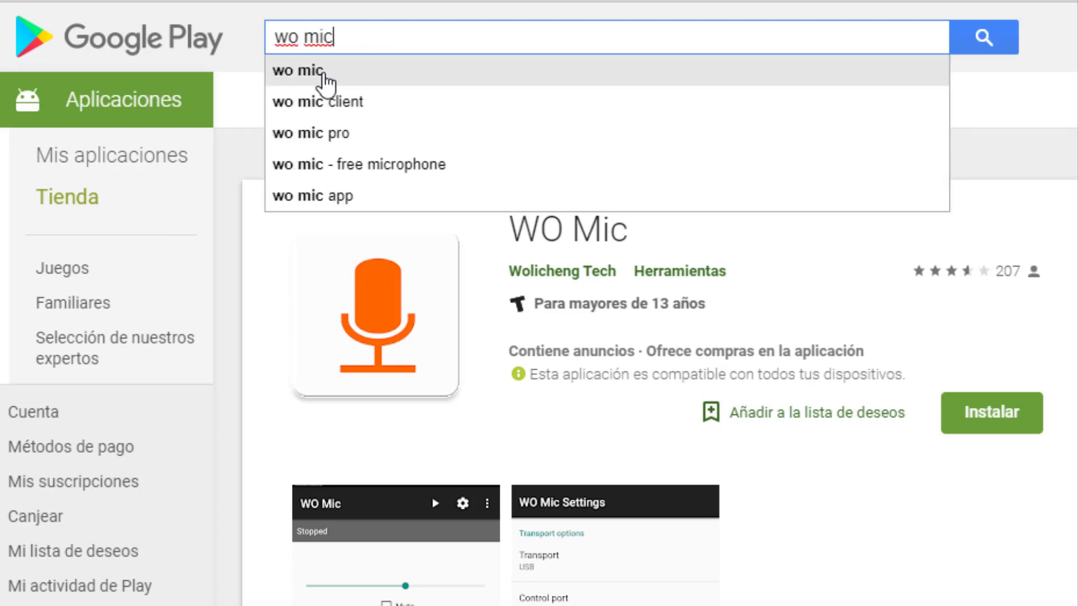
pyautogui.click(361, 81)
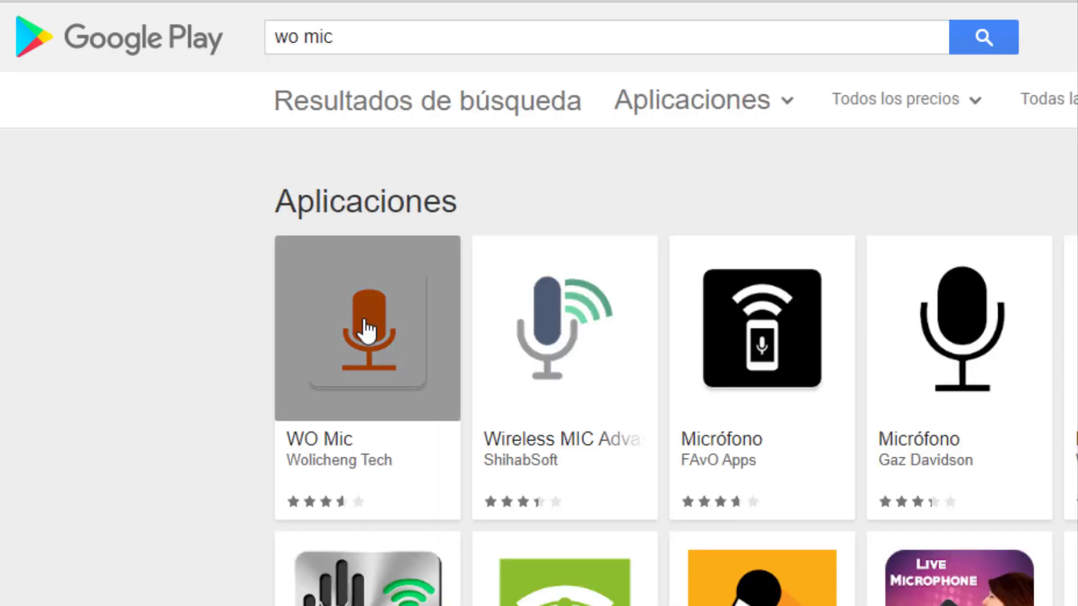
pyautogui.click(386, 332)
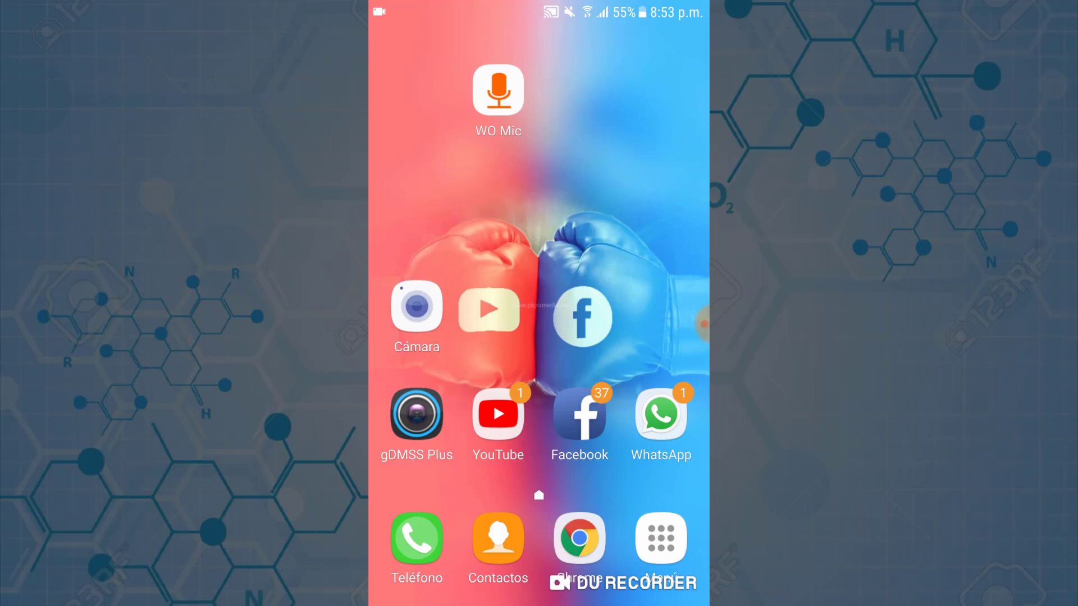
# In the WO Mic app on the phone, choose Wifi as the transport and start the microphone service.
pyautogui.click(579, 416)
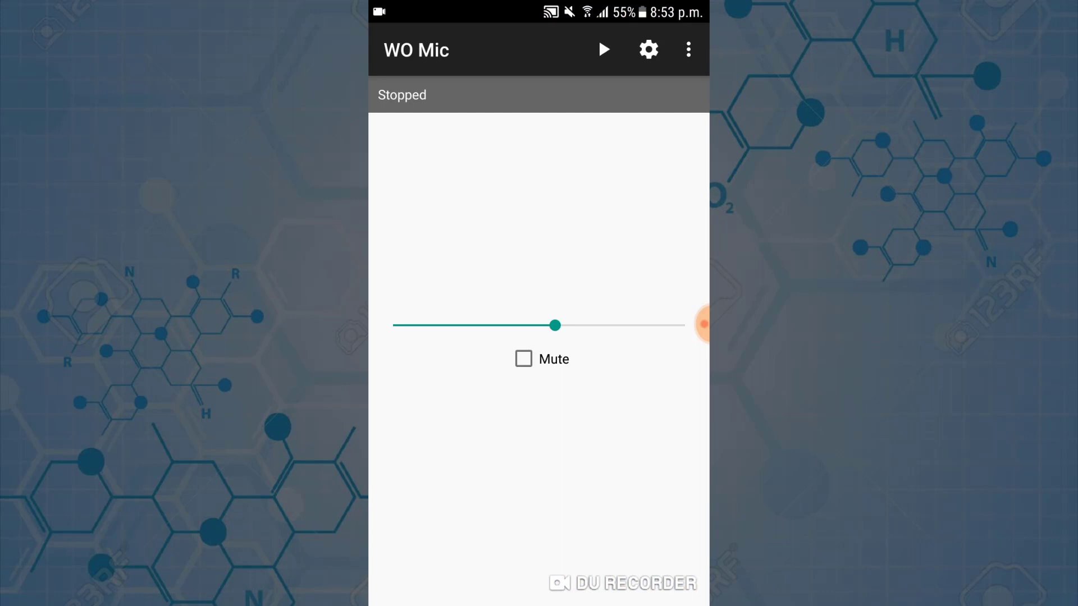
pyautogui.click(648, 49)
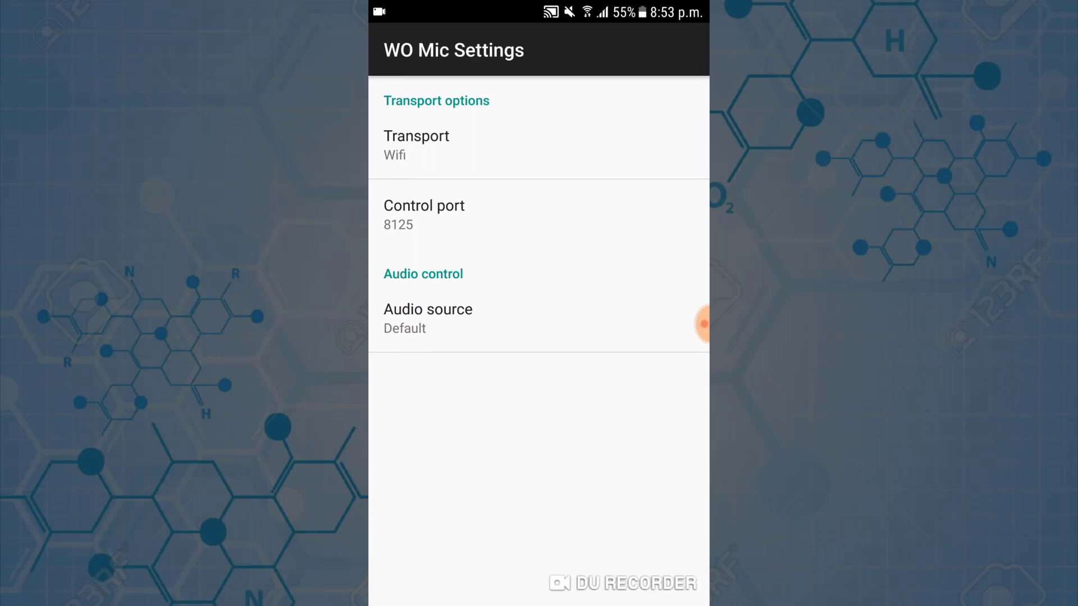
pyautogui.click(417, 145)
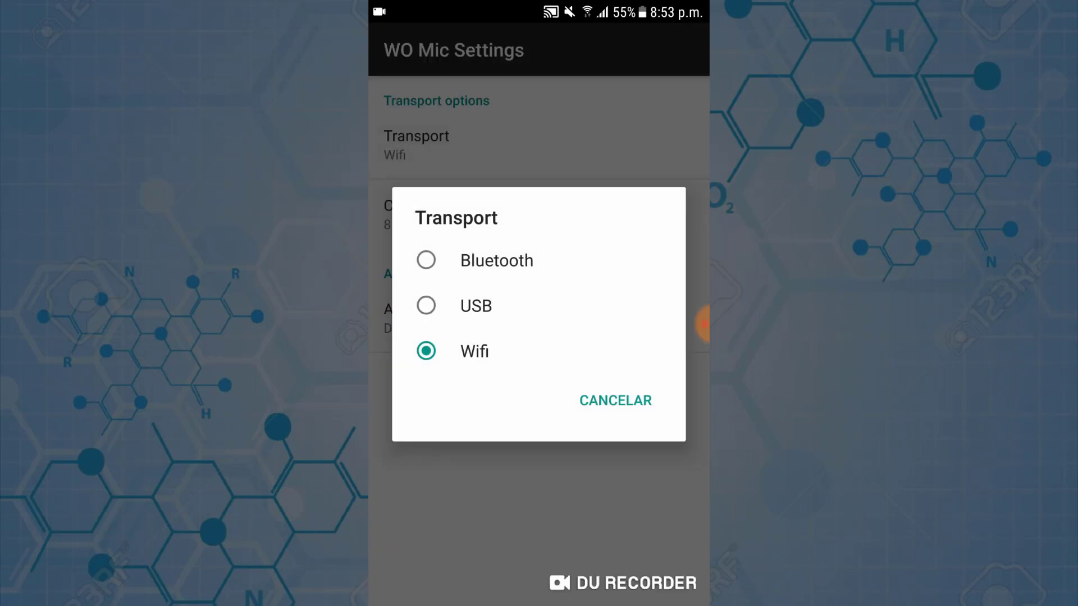
pyautogui.press('Escape')
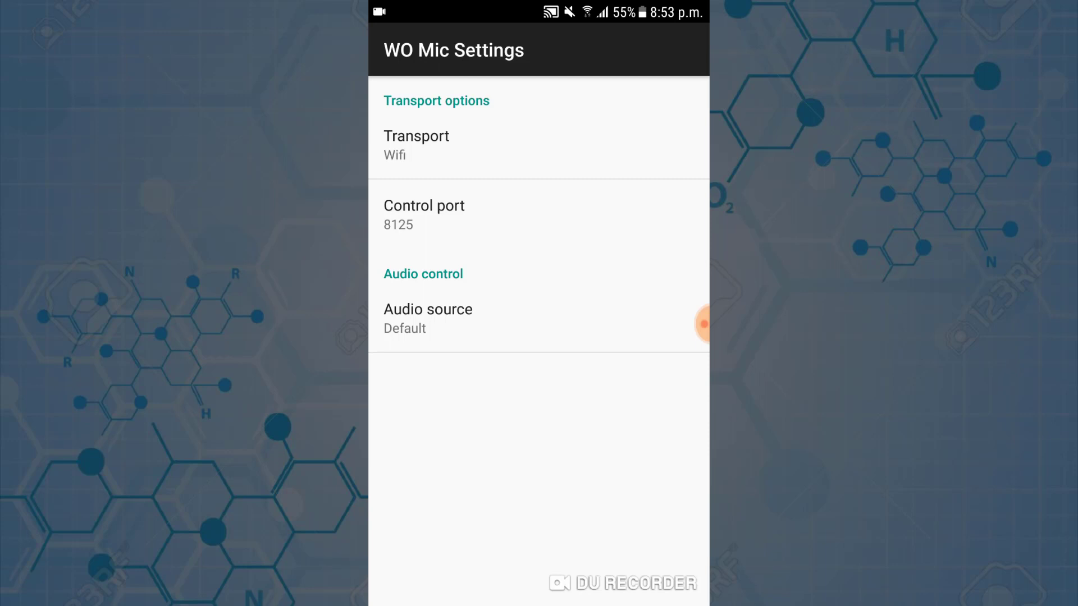
pyautogui.click(416, 145)
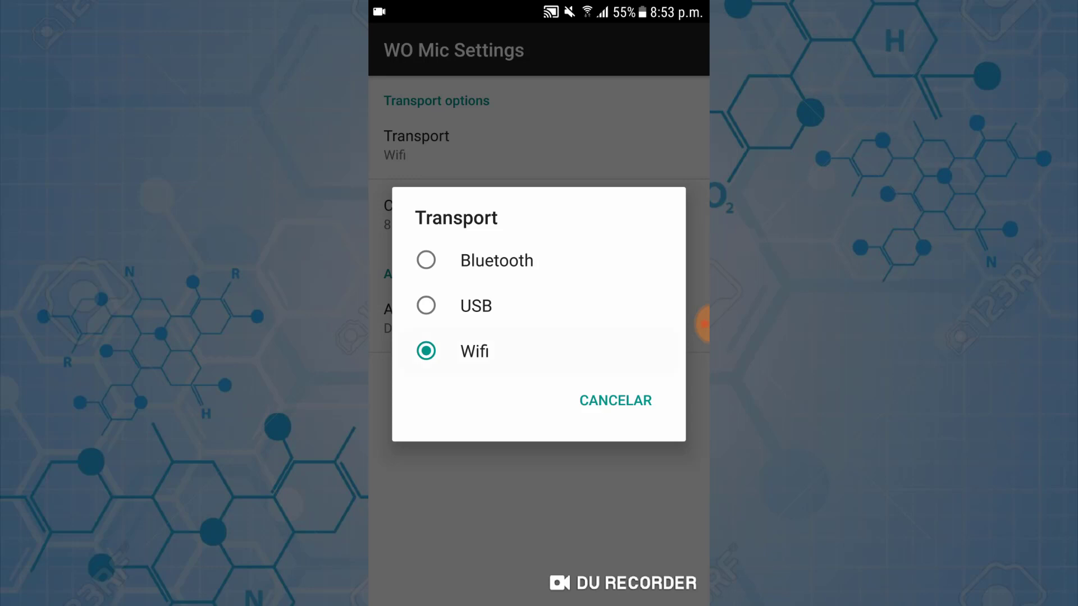
pyautogui.click(474, 351)
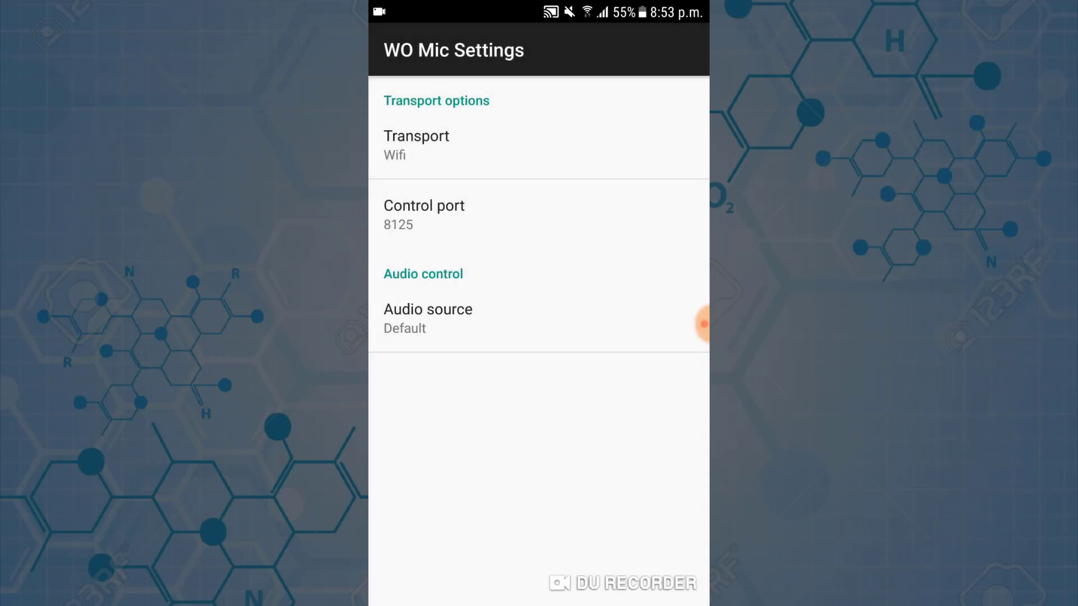
pyautogui.press('Escape')
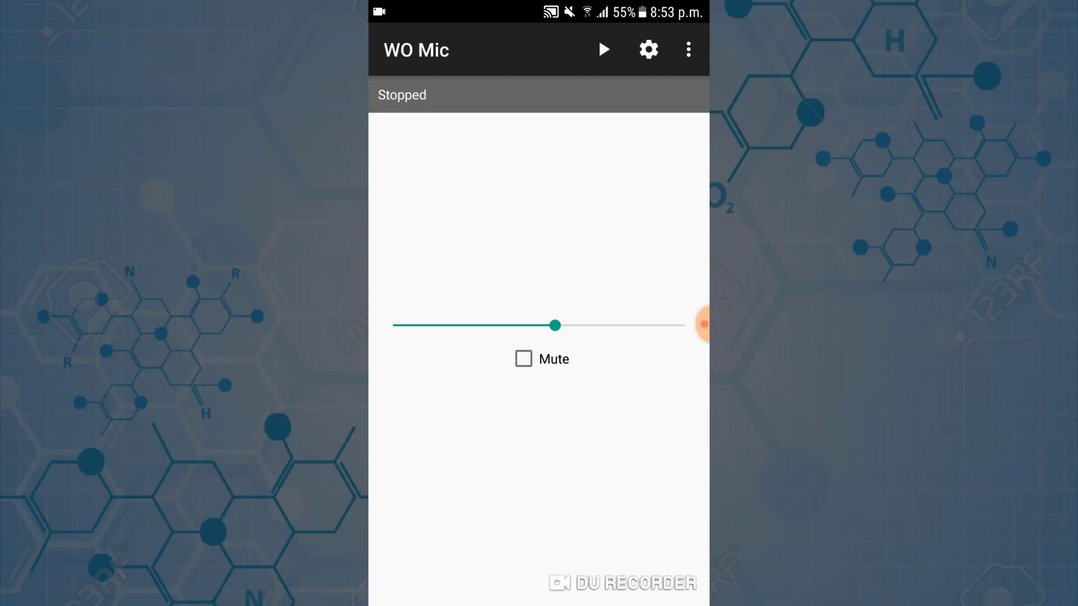
pyautogui.click(604, 49)
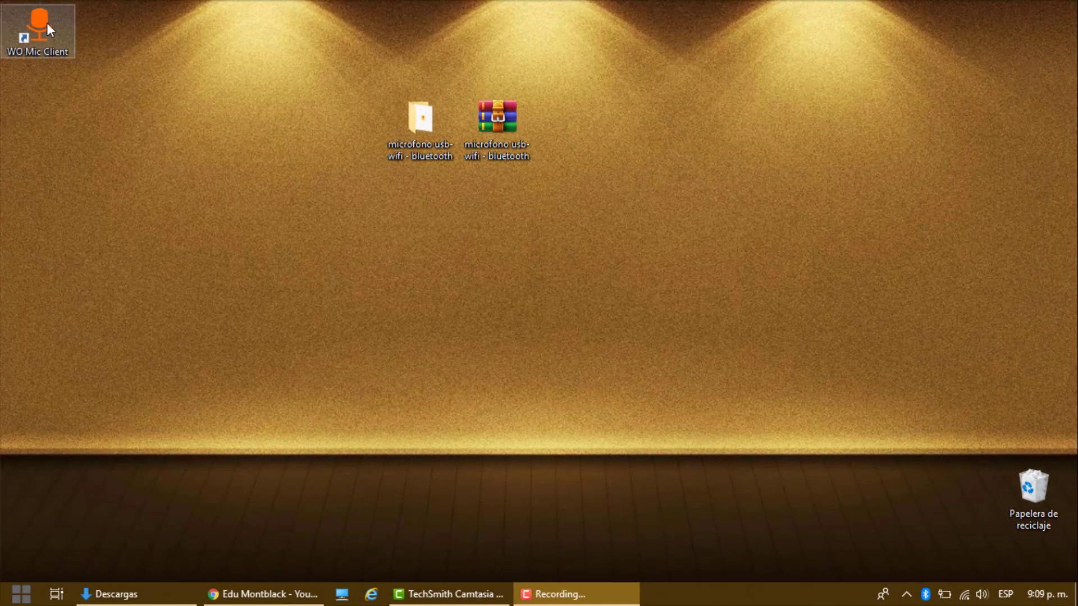
# Move the WO Mic Client shortcut below the archive icon on the desktop and launch the client.
pyautogui.moveTo(46, 22); pyautogui.dragTo(524, 255)
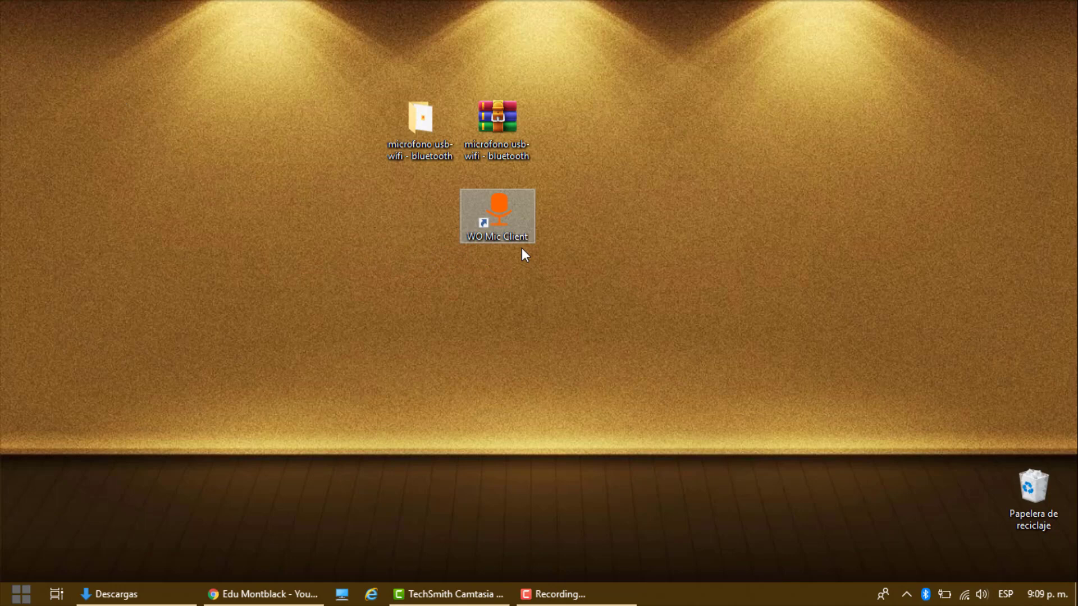
pyautogui.doubleClick(500, 205)
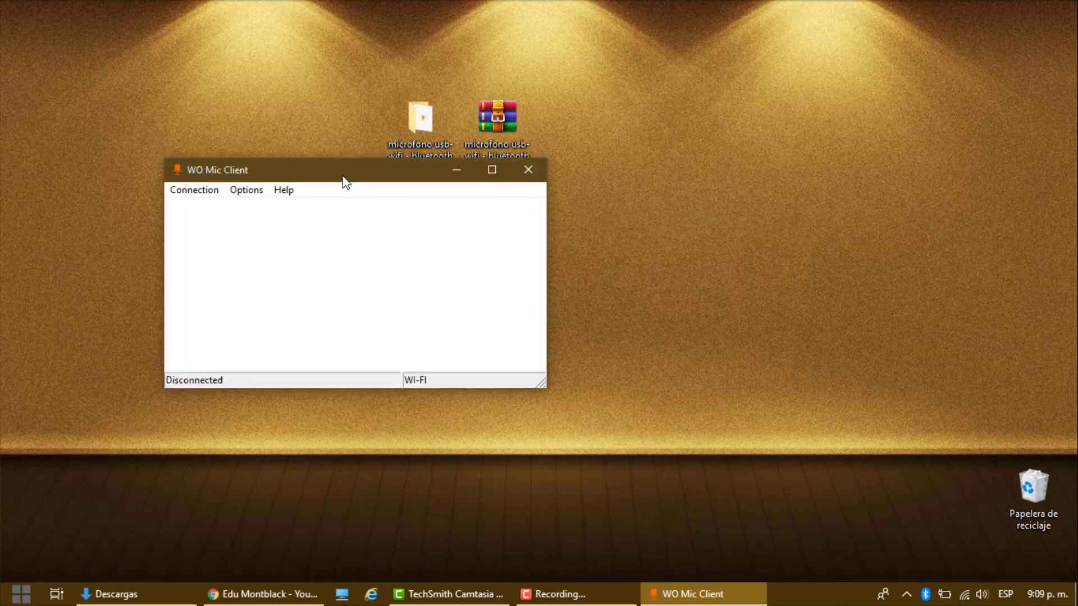
pyautogui.moveTo(344, 176); pyautogui.dragTo(410, 188)
# Try to connect WO Mic Client to the phone over Wi-Fi using the IP address 192.168.1.100.
pyautogui.click(270, 202)
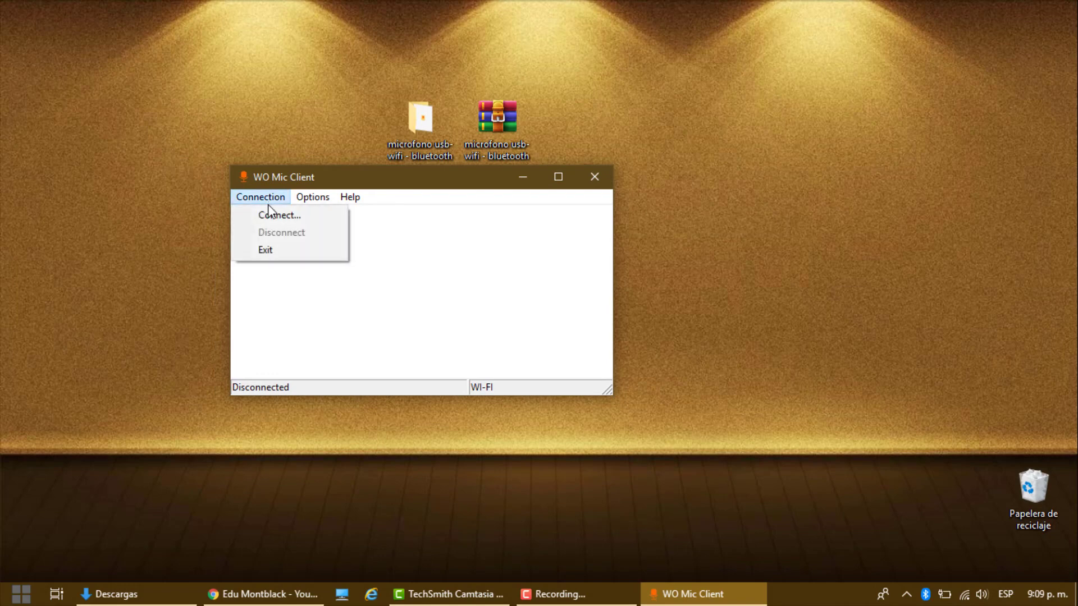
pyautogui.click(272, 218)
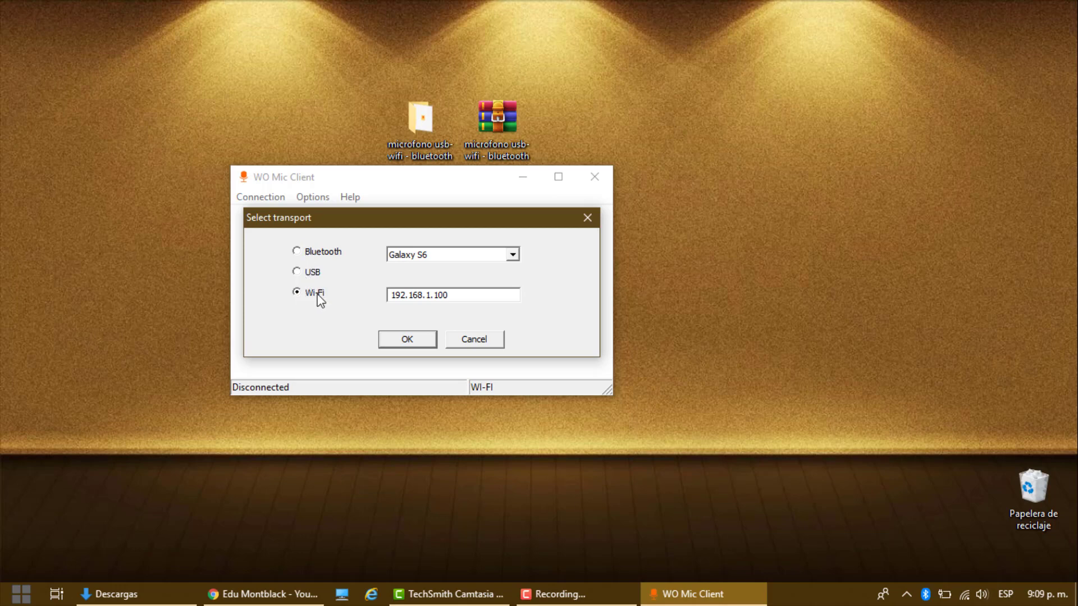
pyautogui.moveTo(444, 294); pyautogui.dragTo(390, 293)
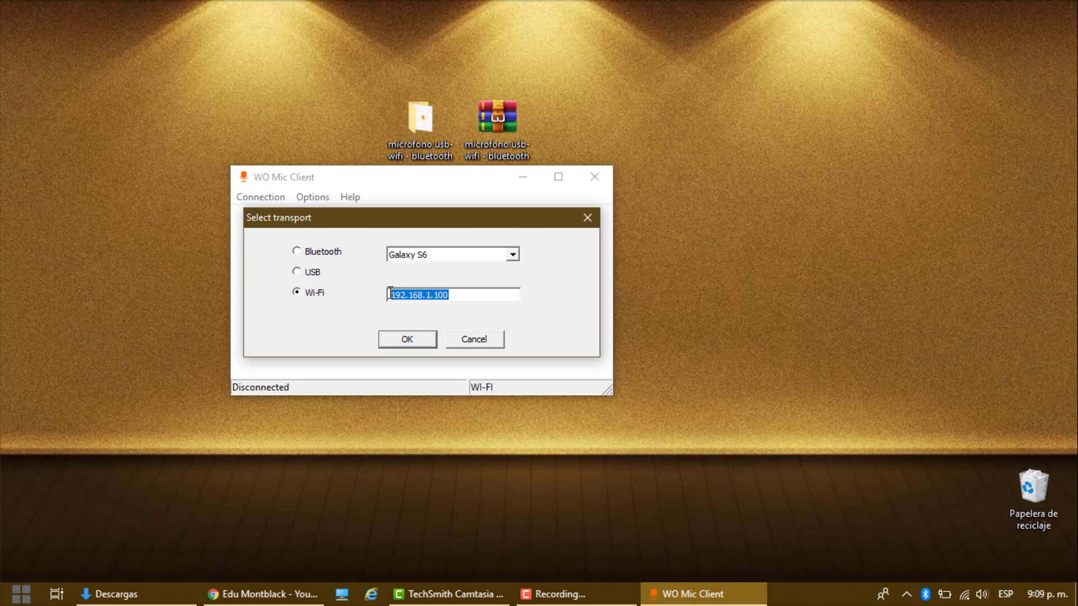
pyautogui.click(444, 254)
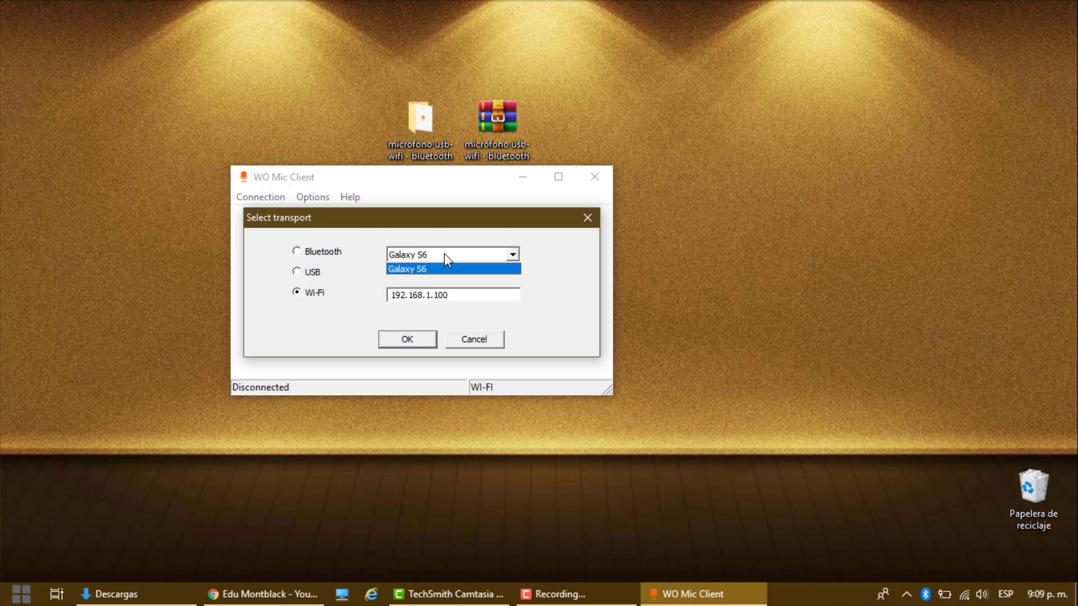
pyautogui.click(444, 254)
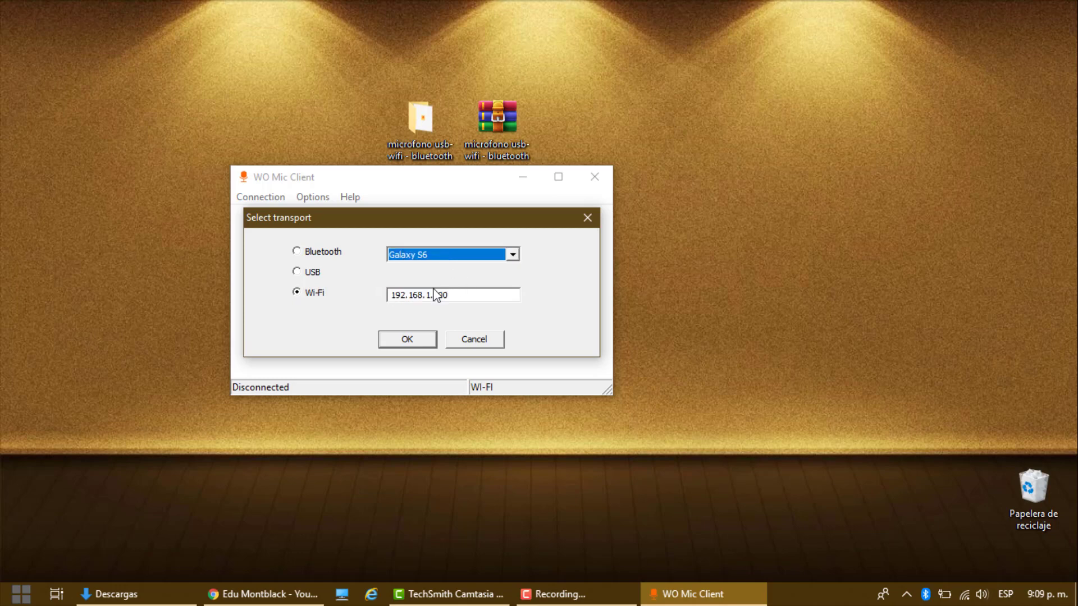
pyautogui.moveTo(380, 223); pyautogui.dragTo(388, 211)
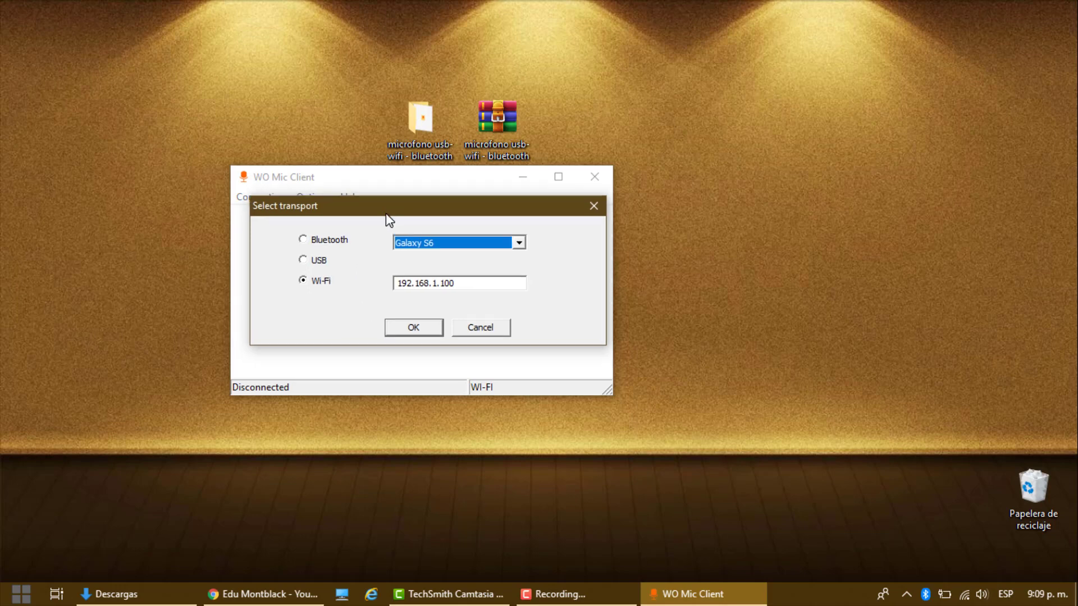
pyautogui.click(414, 328)
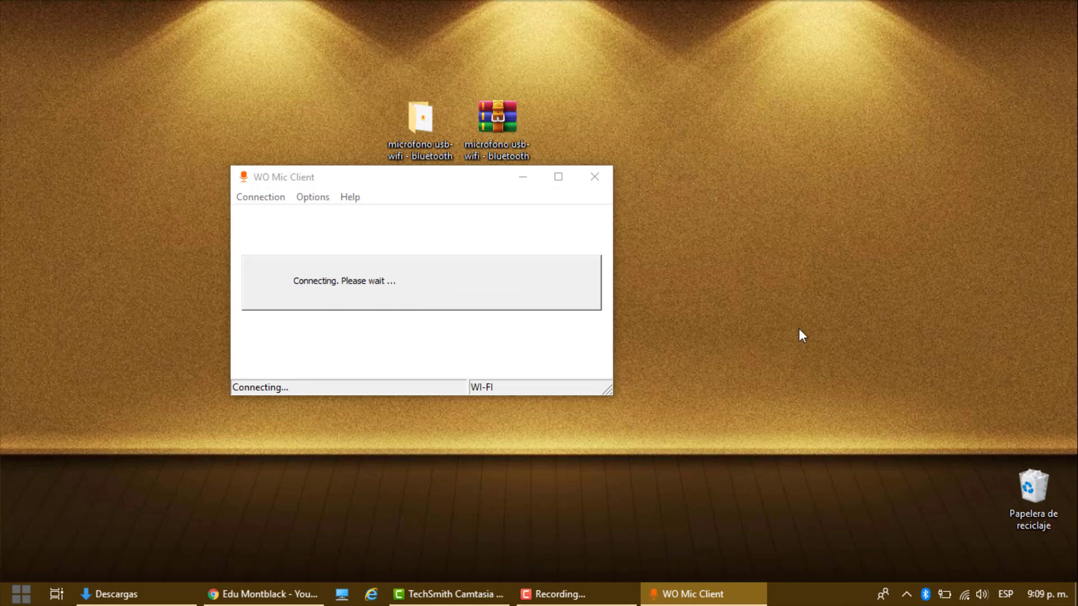
# Check WO Mic Device among the Windows recording devices, then close the sound settings and minimize the client.
pyautogui.rightClick(983, 595)
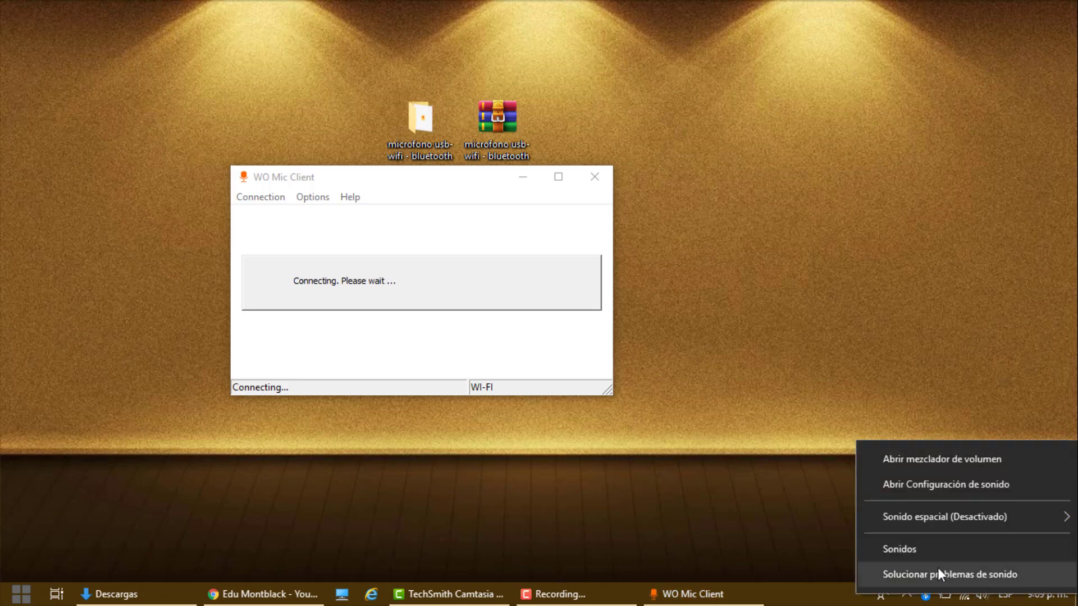
pyautogui.click(915, 556)
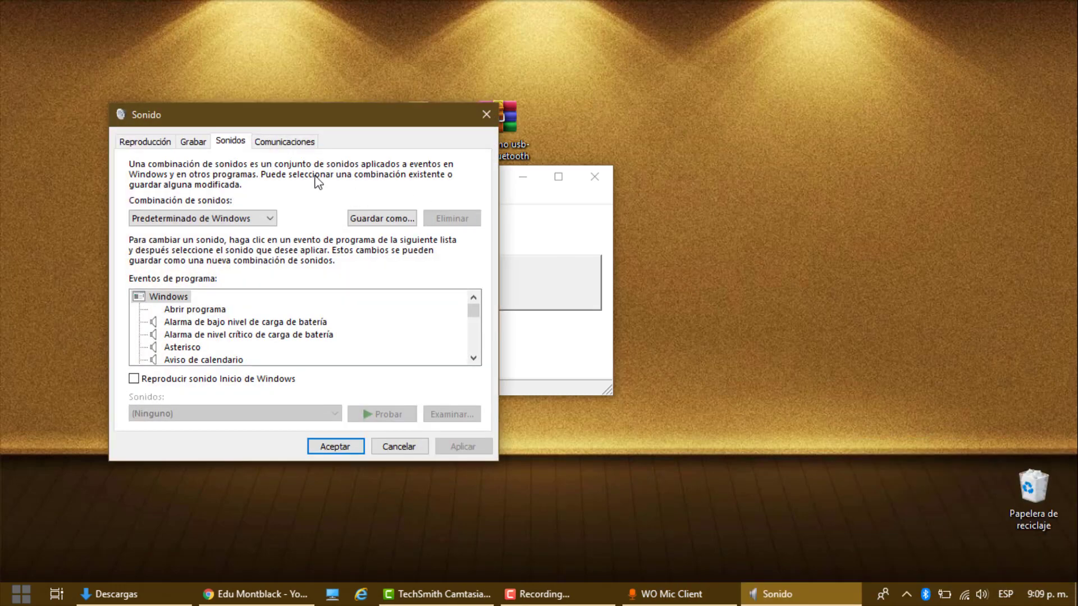
pyautogui.moveTo(285, 118); pyautogui.dragTo(819, 91)
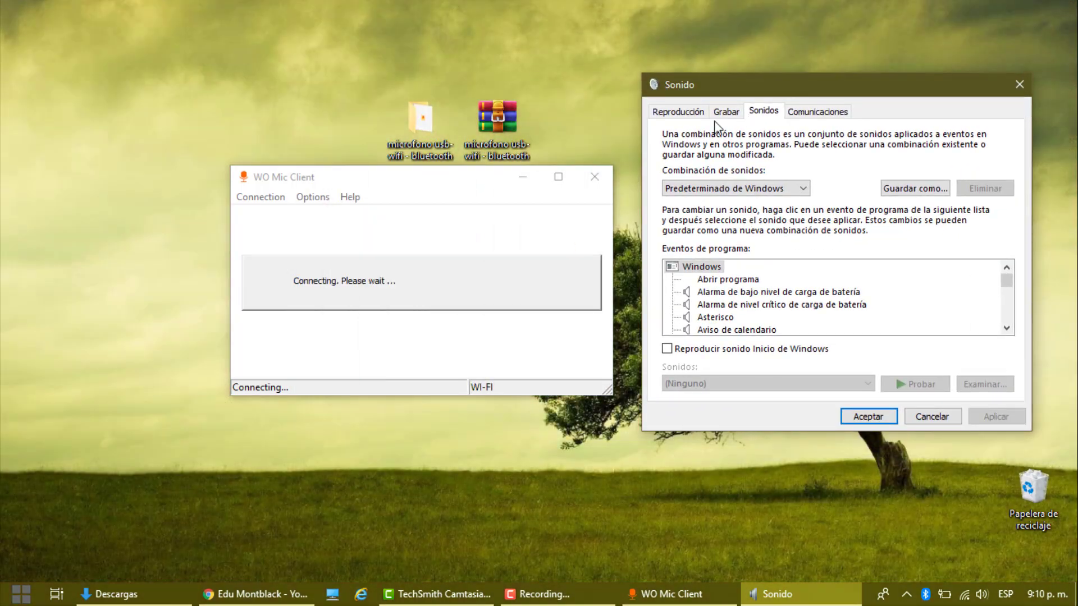
pyautogui.click(726, 112)
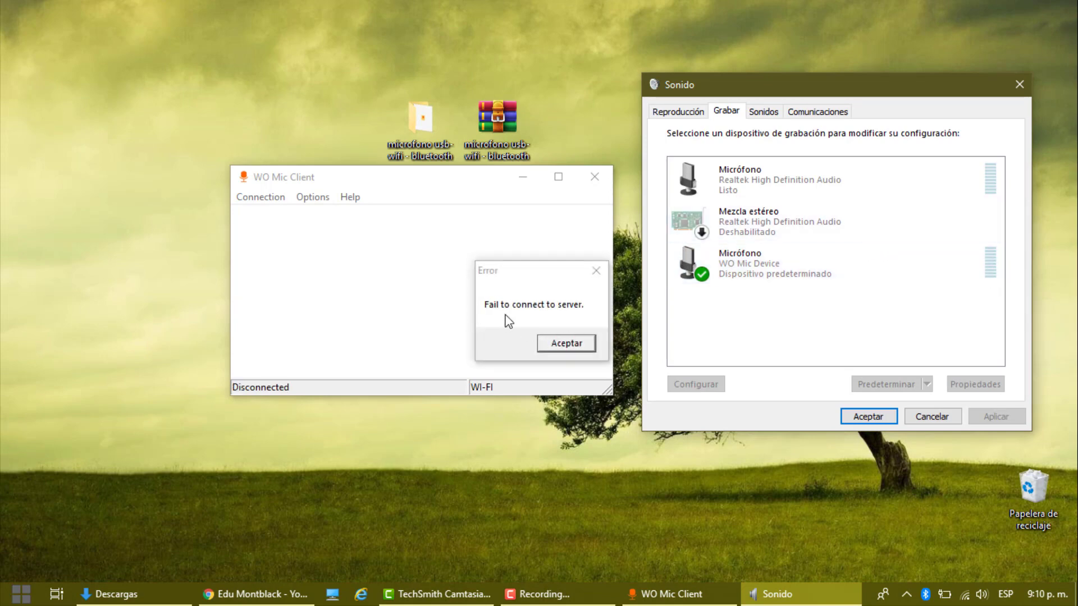
pyautogui.click(567, 343)
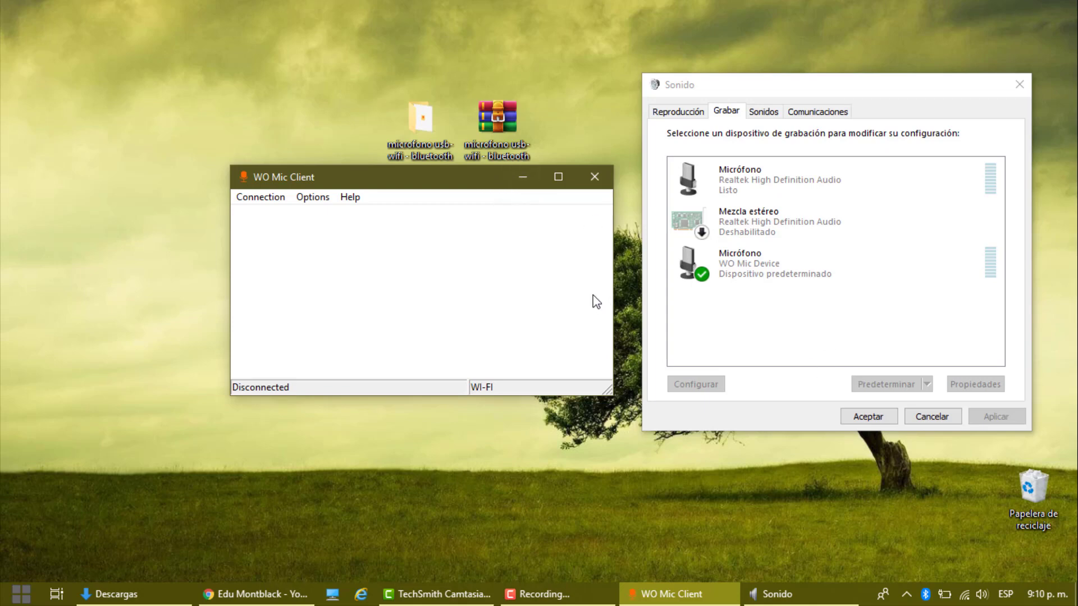
pyautogui.click(865, 417)
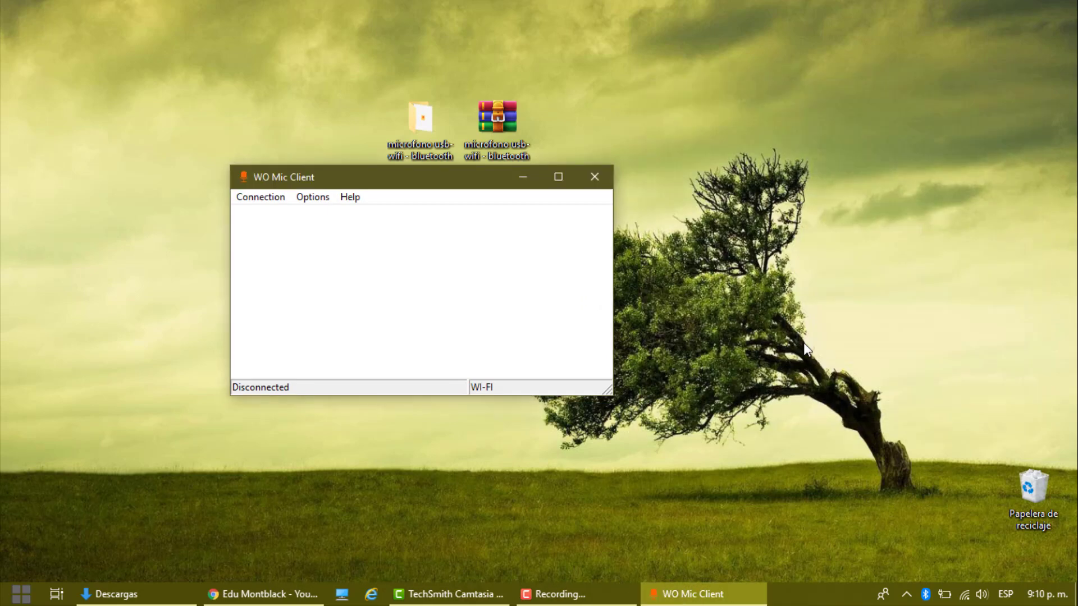
pyautogui.click(524, 177)
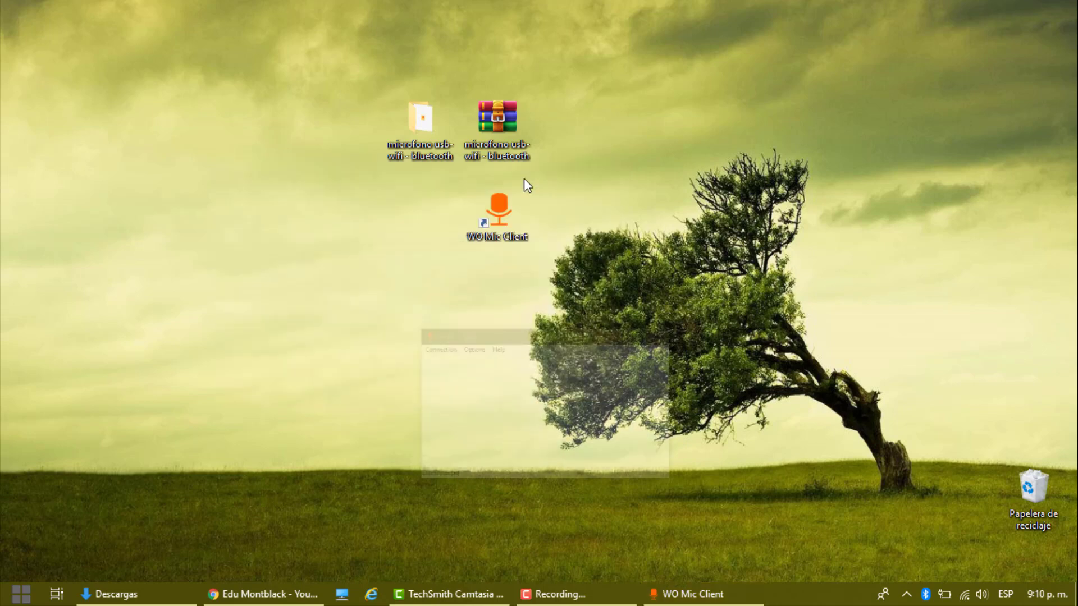
# Open the Windows Bluetooth device settings and review the devices already paired with the computer.
pyautogui.rightClick(925, 595)
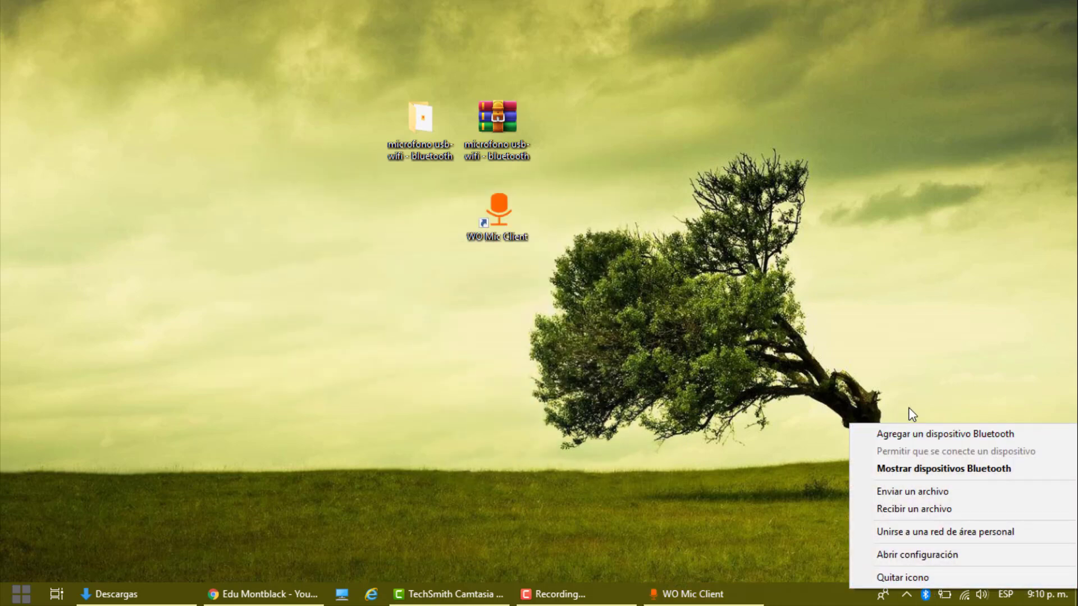
pyautogui.click(948, 435)
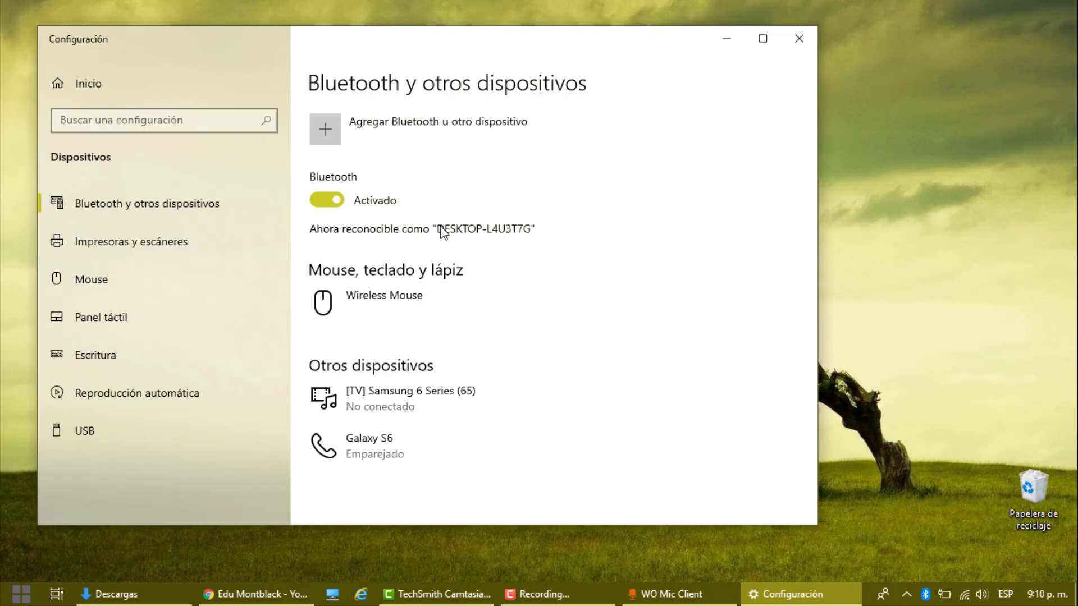
pyautogui.scroll(-2, 441, 243)
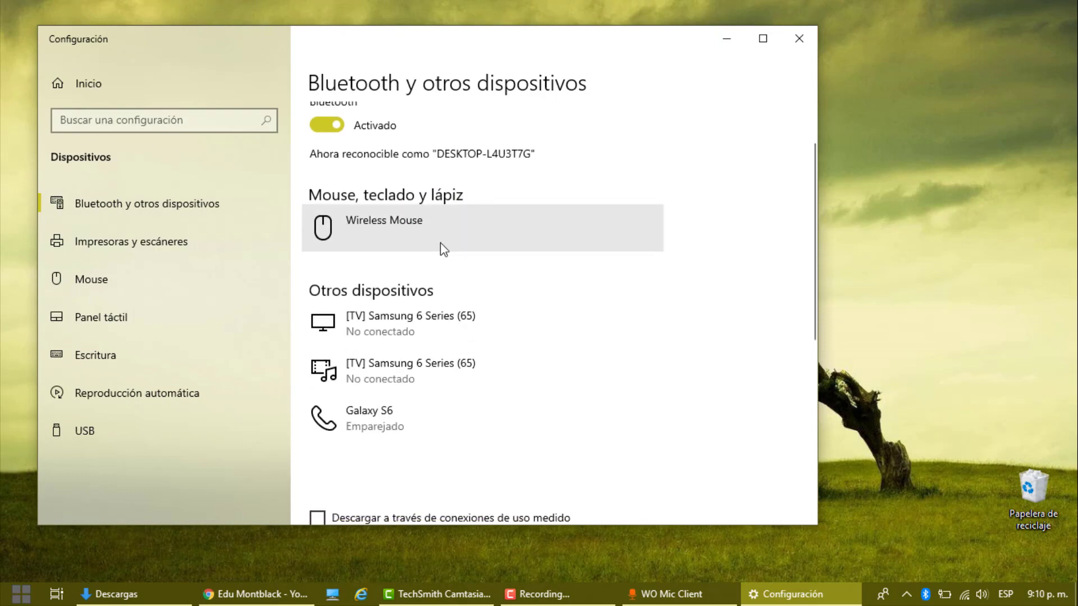
pyautogui.scroll(2, 440, 243)
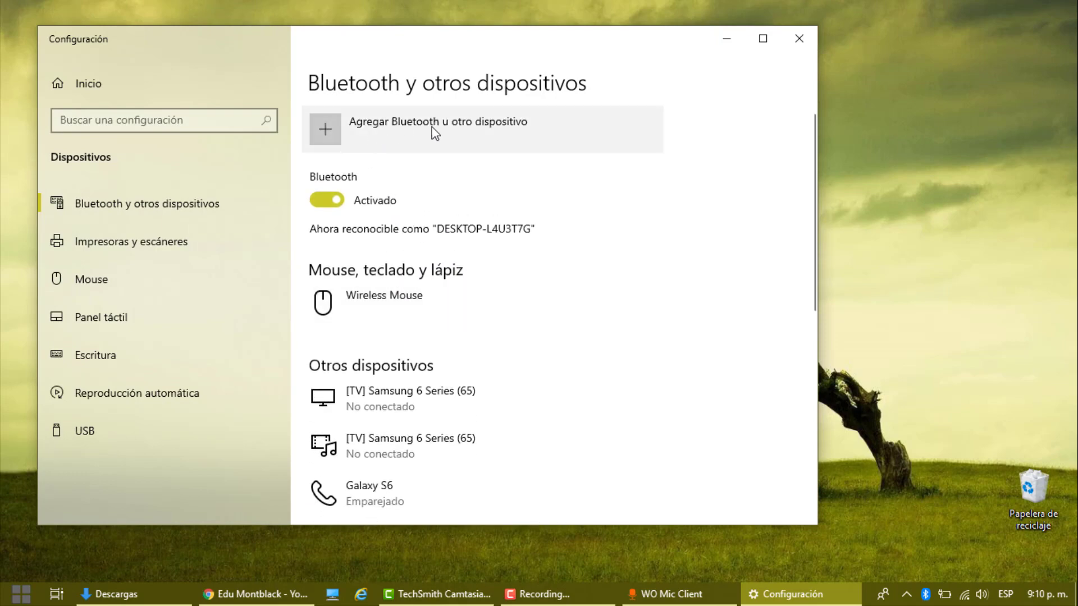
pyautogui.click(487, 134)
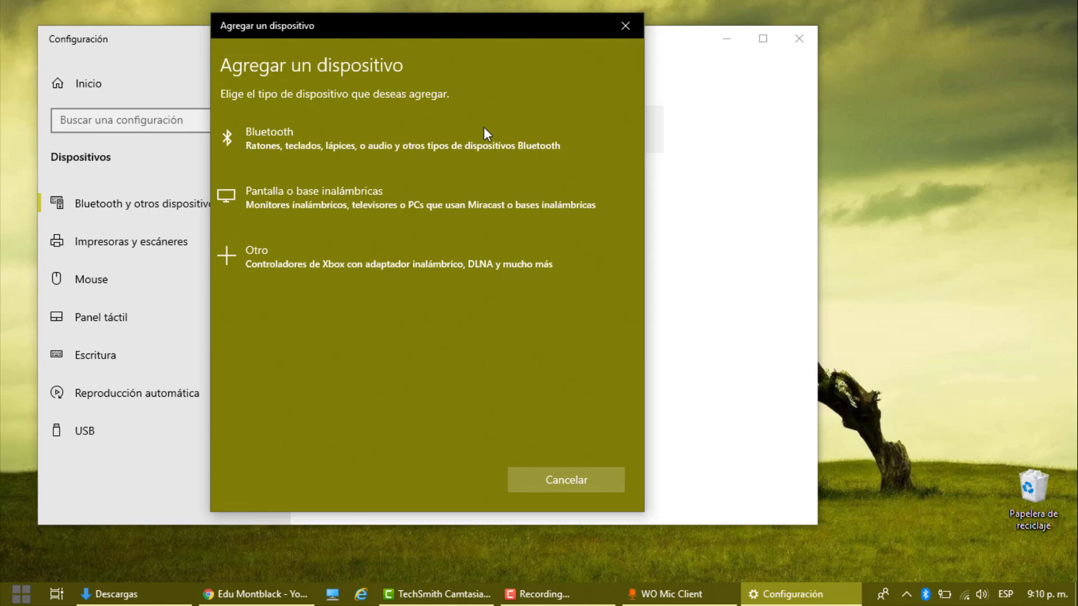
pyautogui.click(336, 137)
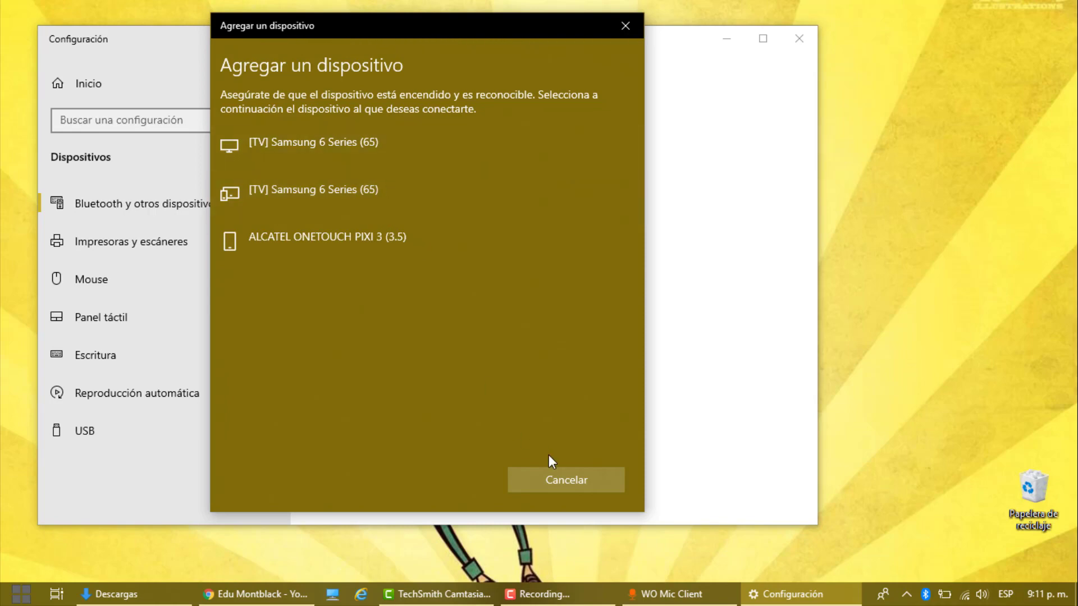
pyautogui.click(560, 476)
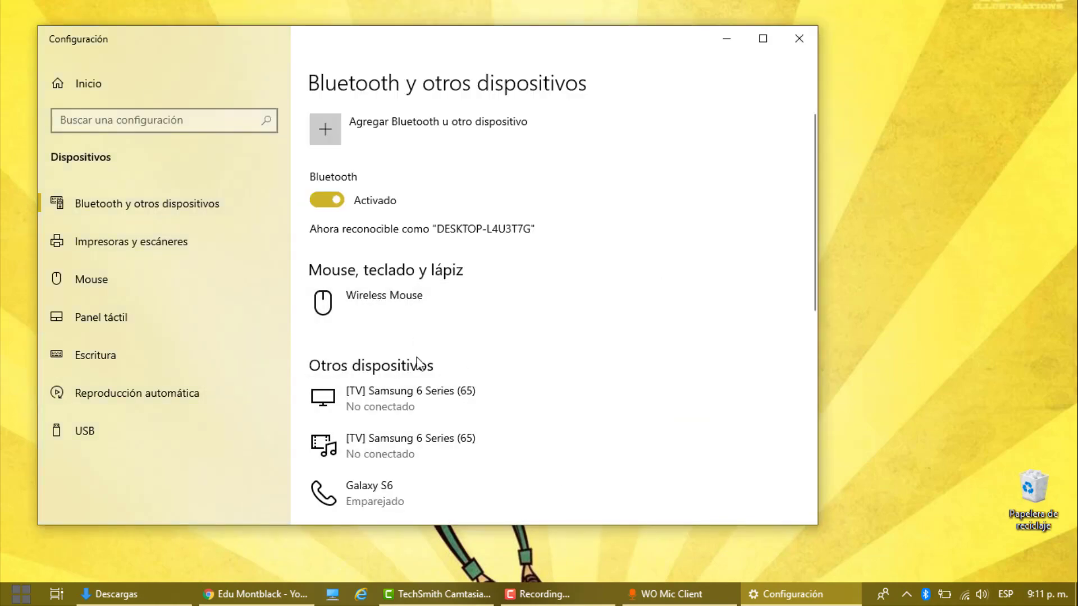
# Remove the paired Galaxy S6 from the computer's Bluetooth devices and confirm its removal.
pyautogui.scroll(-1, 427, 382)
pyautogui.scroll(-3, 426, 382)
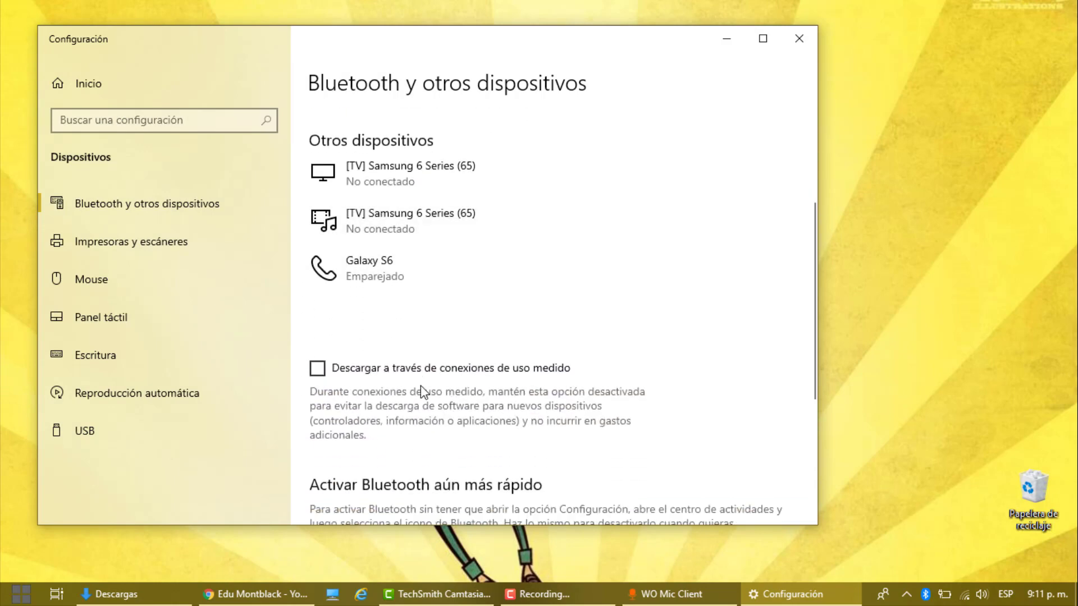
pyautogui.click(420, 256)
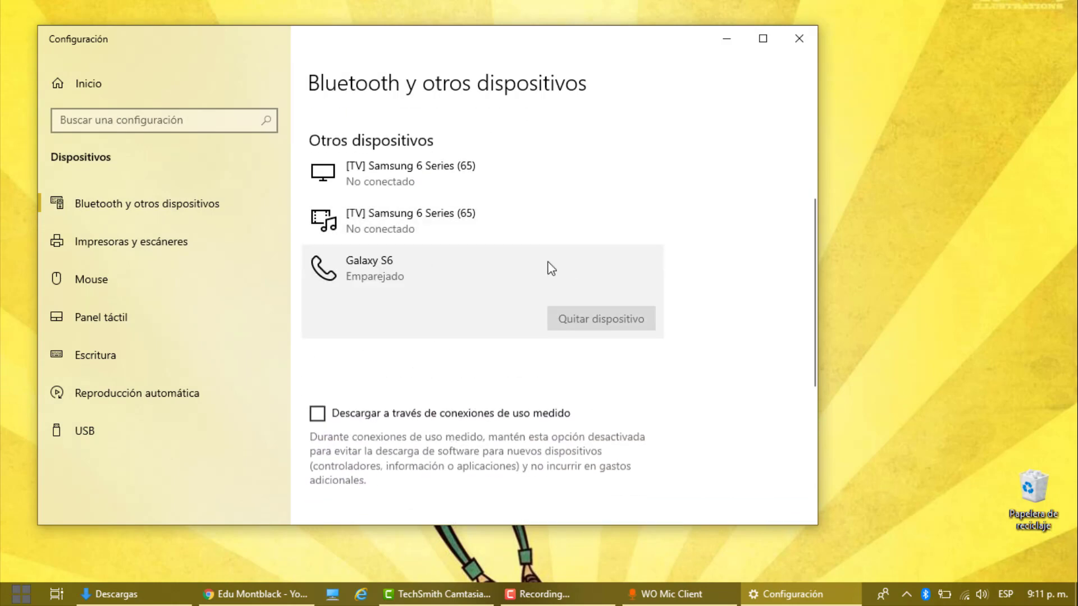
pyautogui.click(589, 315)
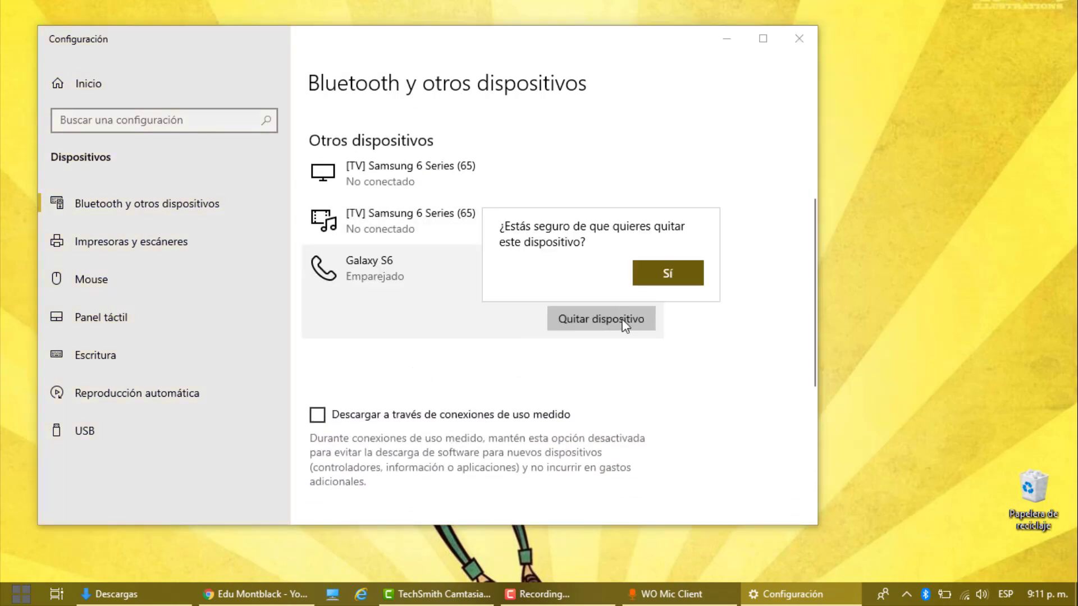
pyautogui.click(665, 275)
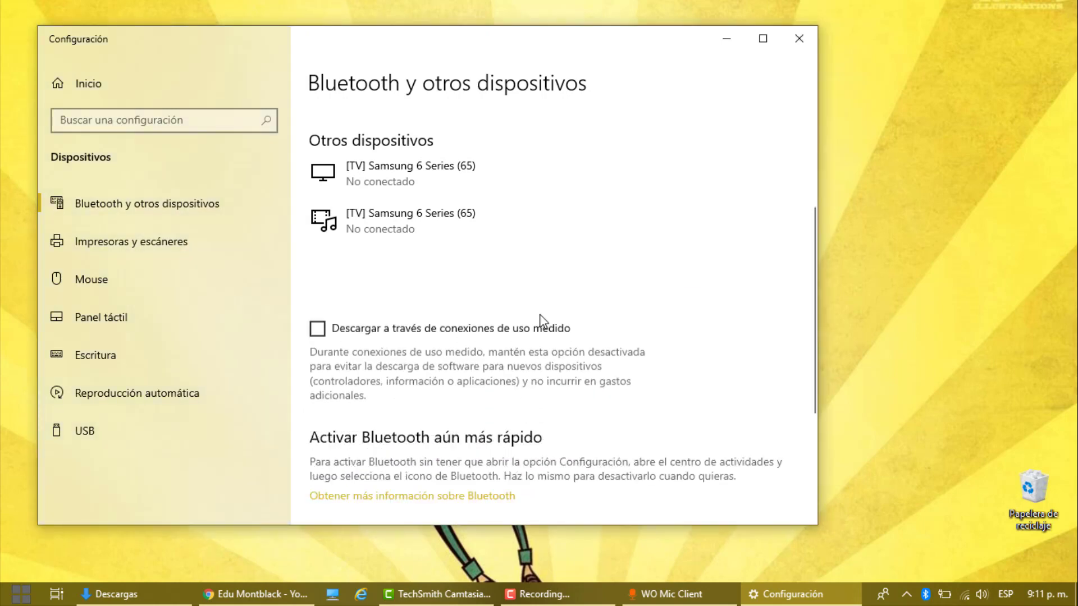
# Add the Galaxy S6 as a Bluetooth device, accept the pairing PIN and close the Bluetooth settings.
pyautogui.scroll(4, 539, 320)
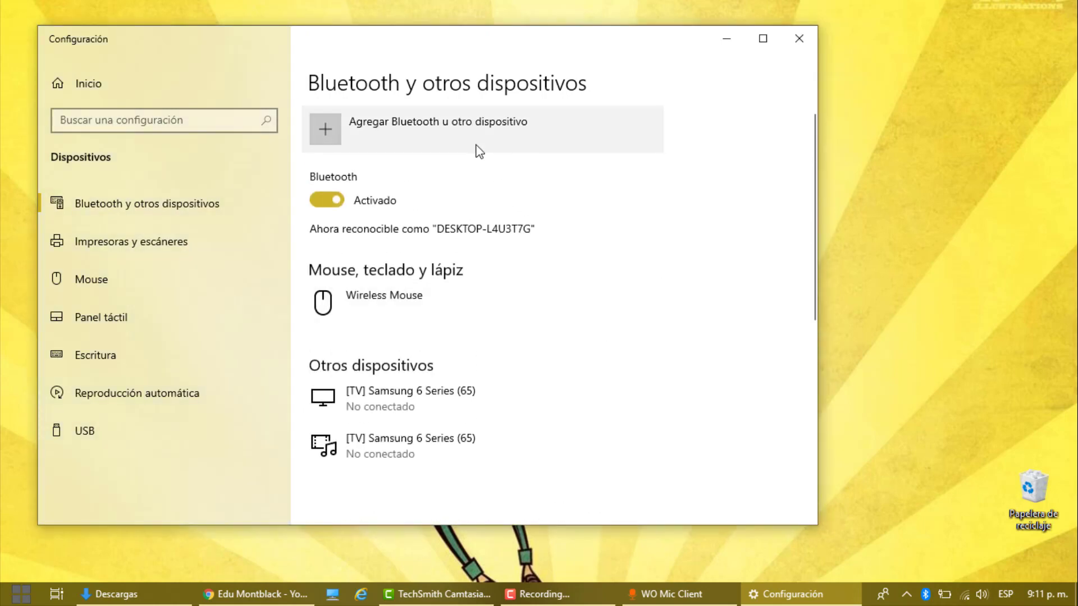
pyautogui.click(475, 145)
pyautogui.click(382, 147)
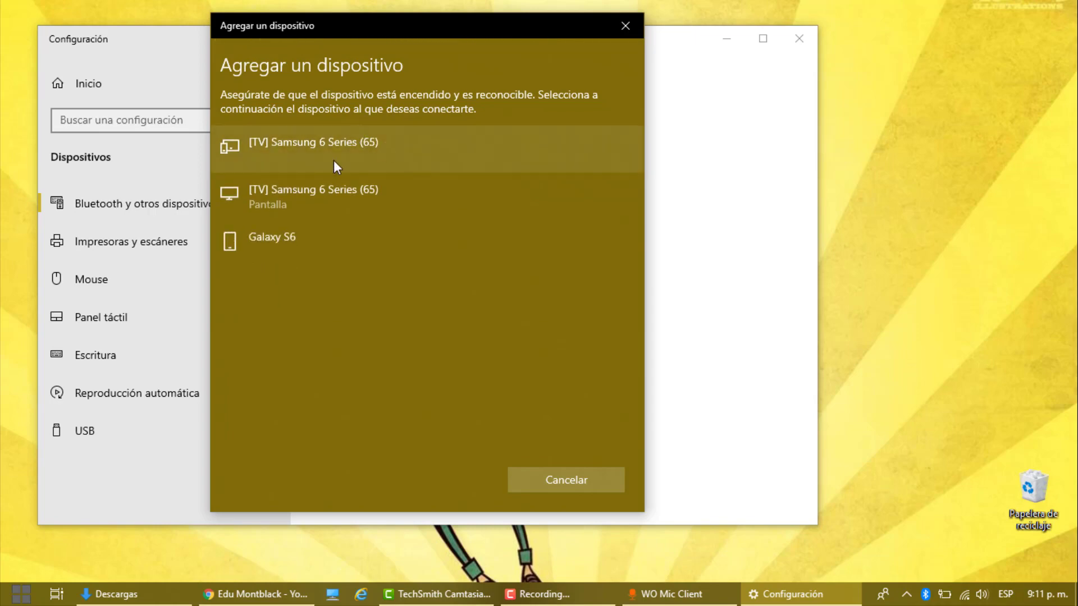
pyautogui.click(309, 237)
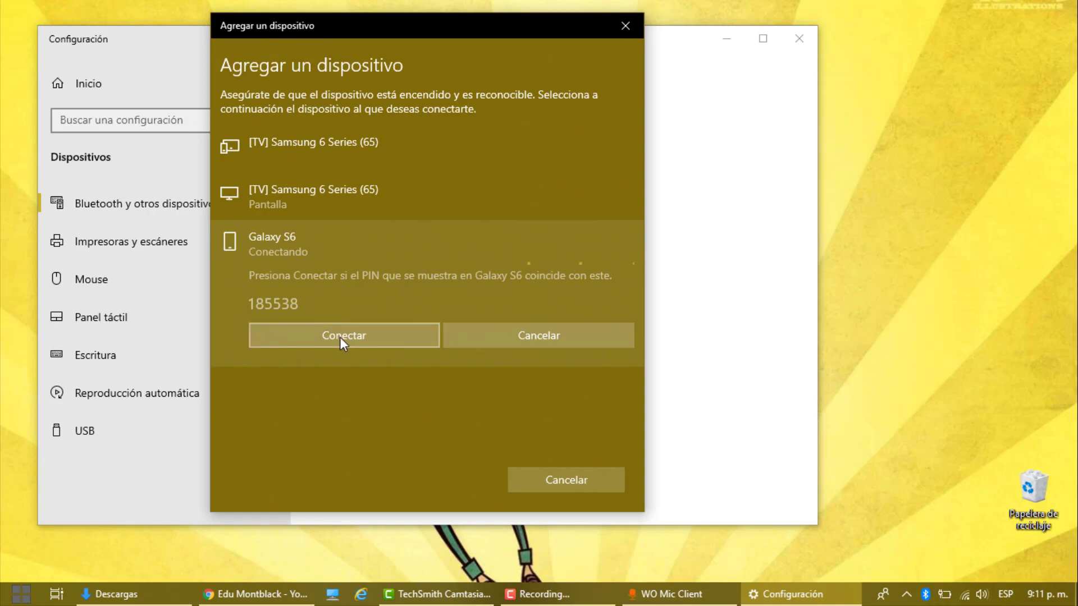
pyautogui.click(341, 338)
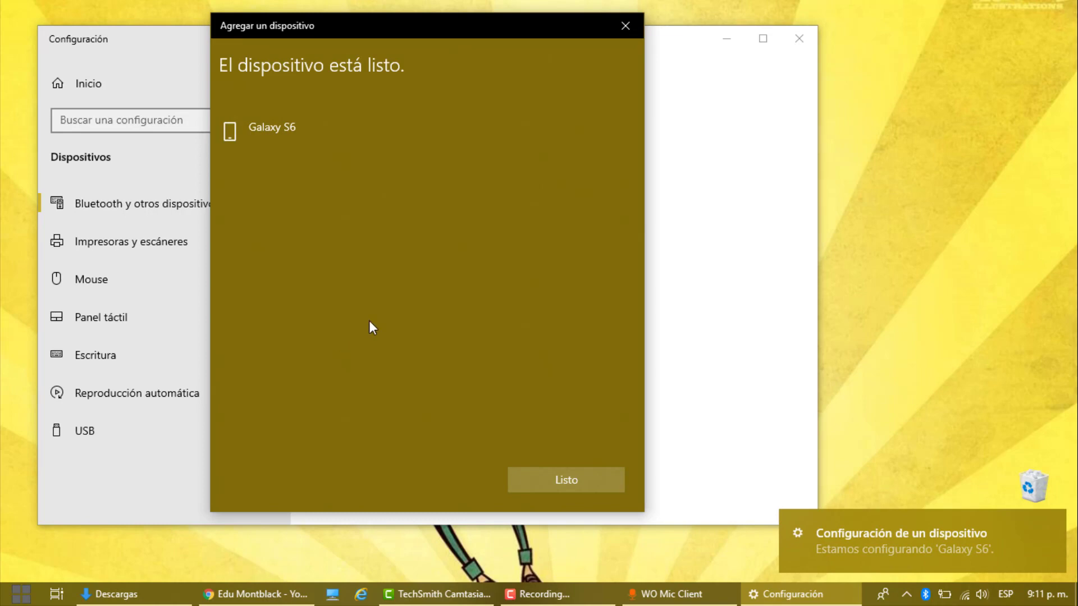
pyautogui.click(548, 483)
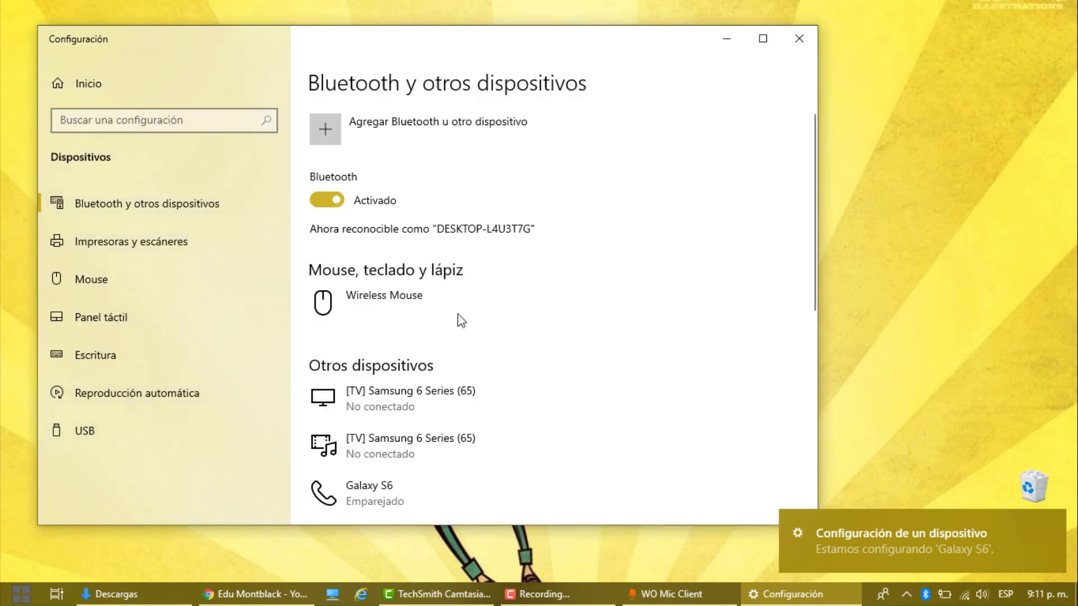
pyautogui.click(803, 48)
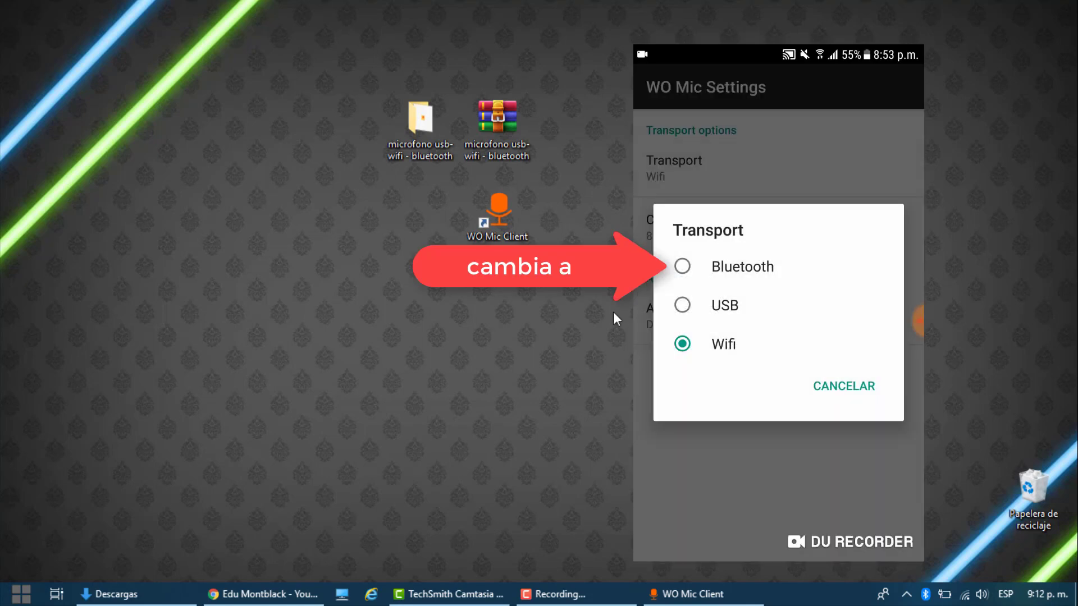
# Reopen WO Mic Client and connect it to the phone using the Bluetooth transport with Galaxy S6 as the device.
pyautogui.doubleClick(512, 216)
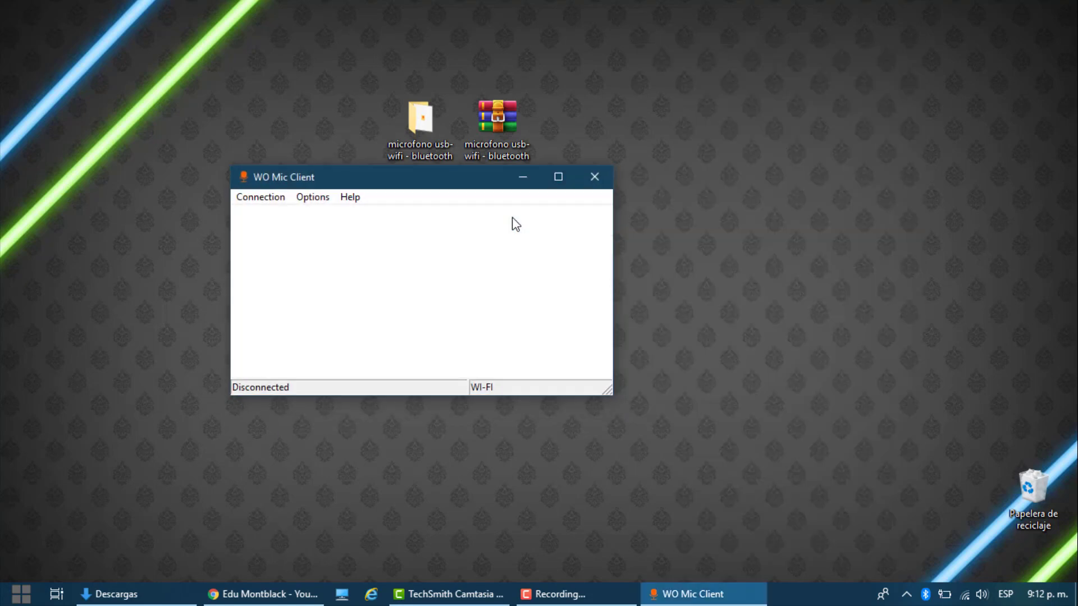
pyautogui.click(263, 198)
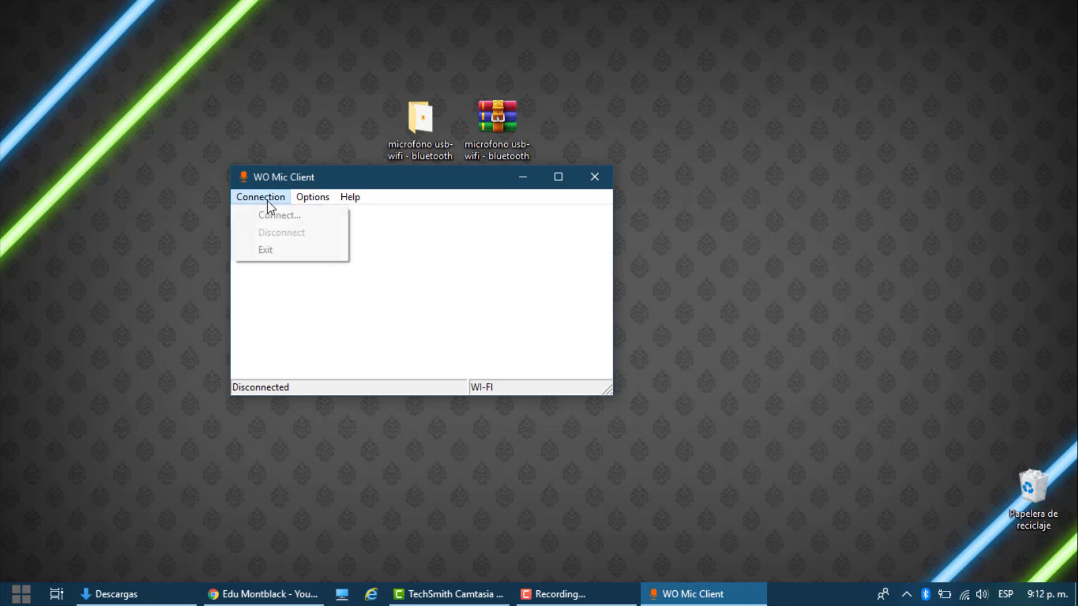
pyautogui.click(283, 215)
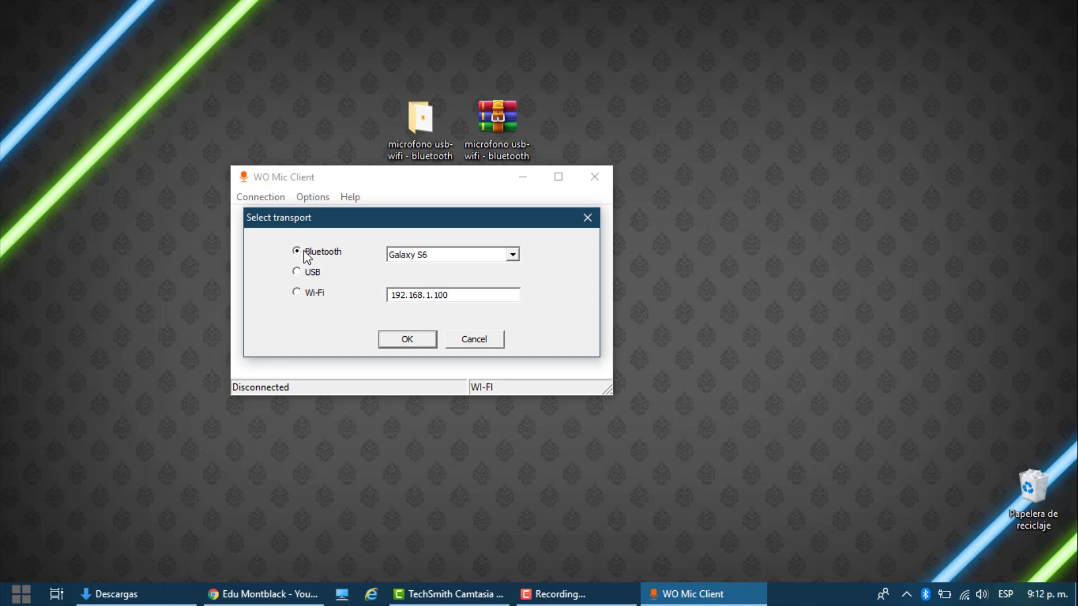
pyautogui.click(430, 341)
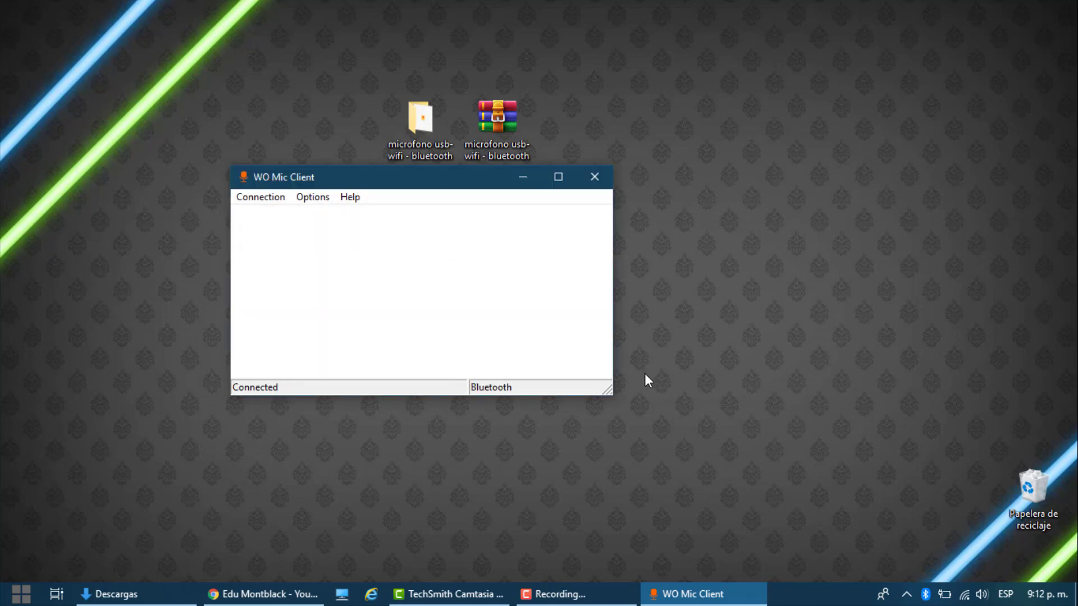
# Check the WO Mic Device's input level among the Windows recording devices, then switch to the Chrome window.
pyautogui.rightClick(982, 594)
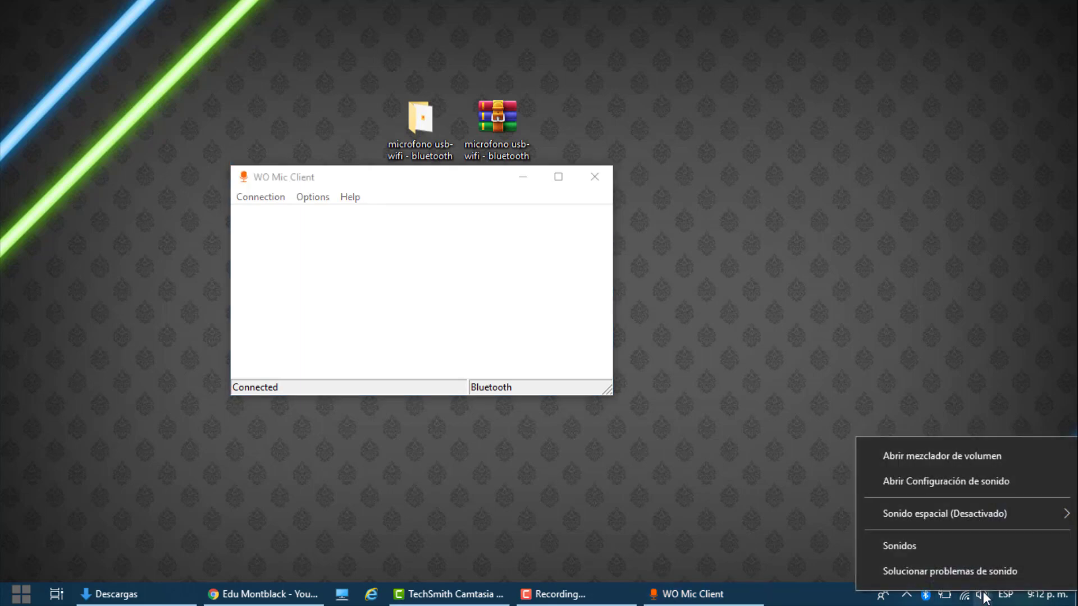
pyautogui.click(925, 550)
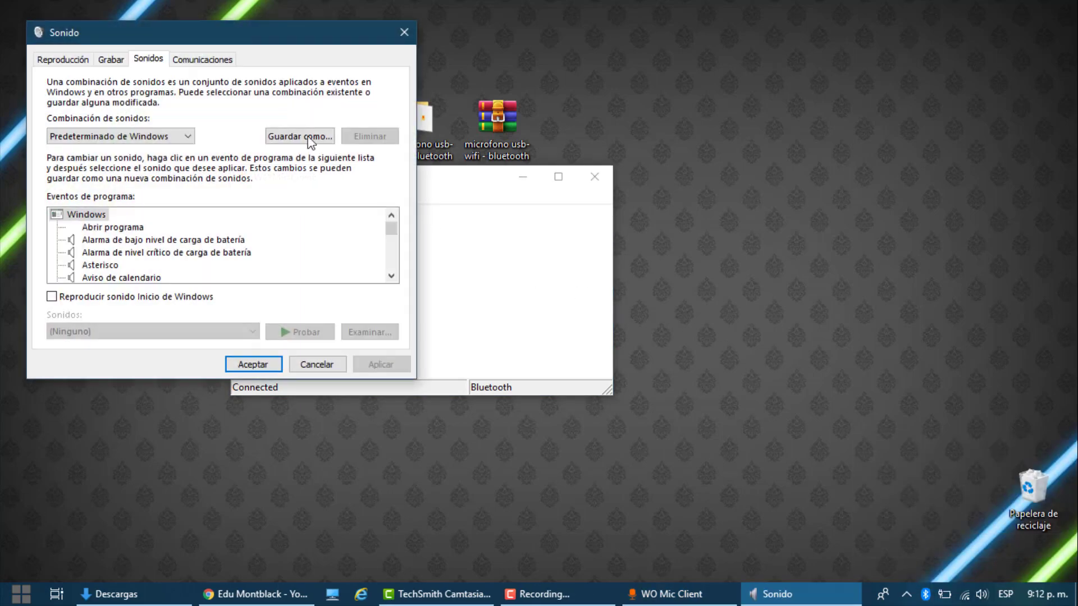
pyautogui.click(114, 61)
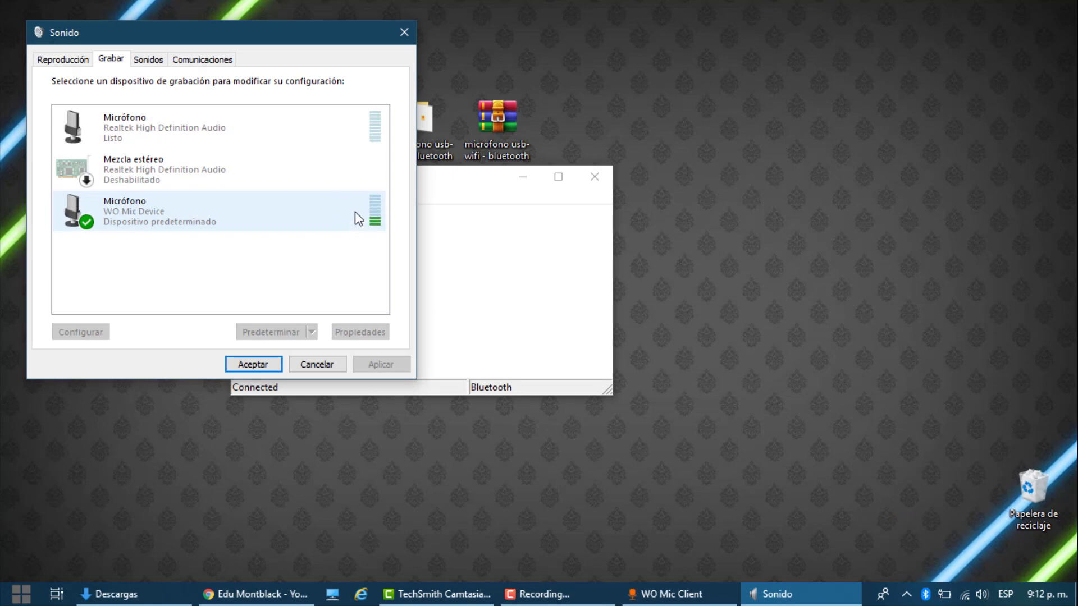
pyautogui.click(257, 591)
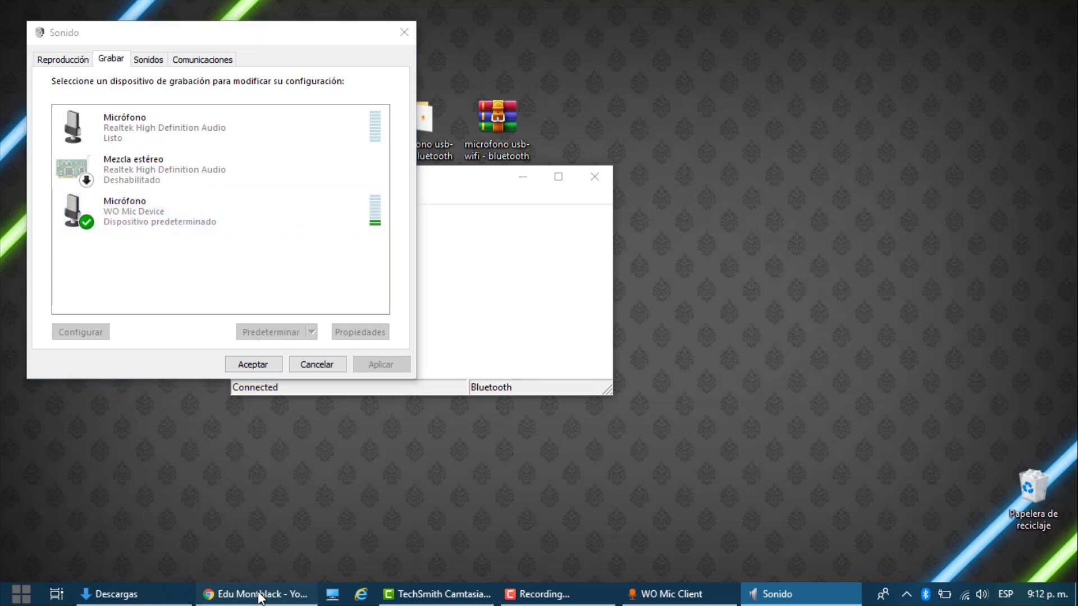